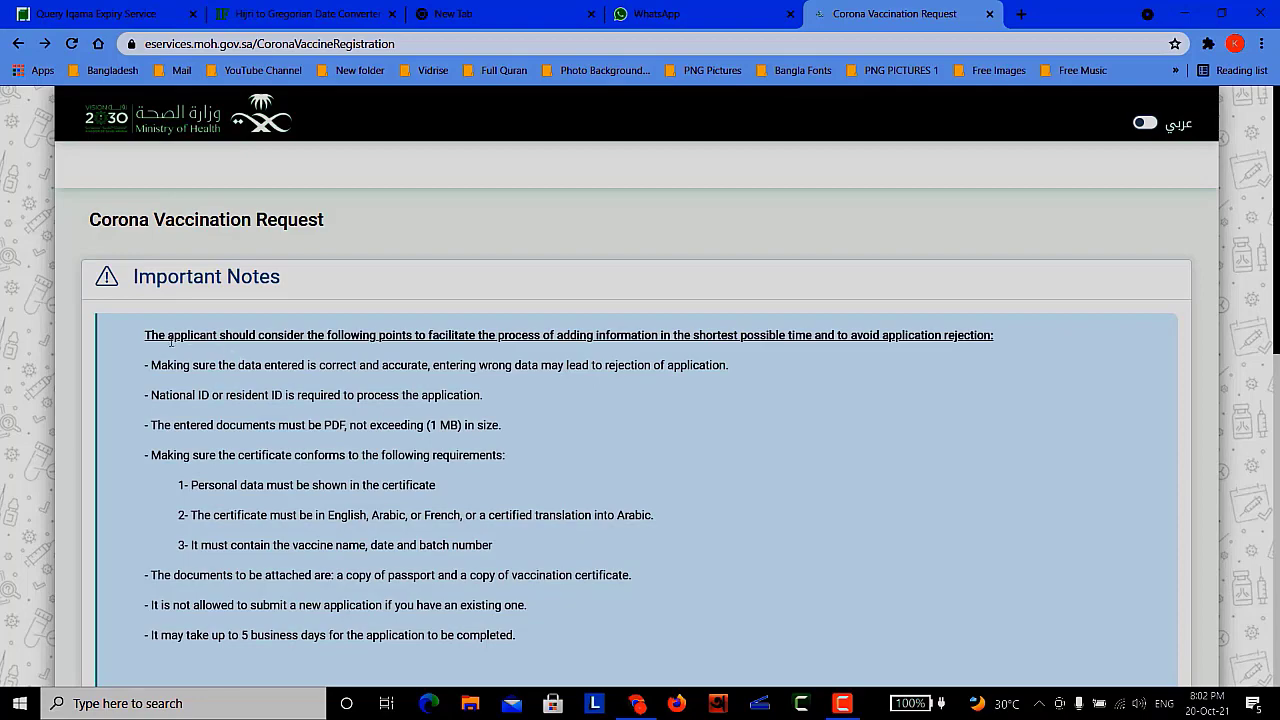
scroll(448, 498, down, 2)
scroll(448, 498, down, 4)
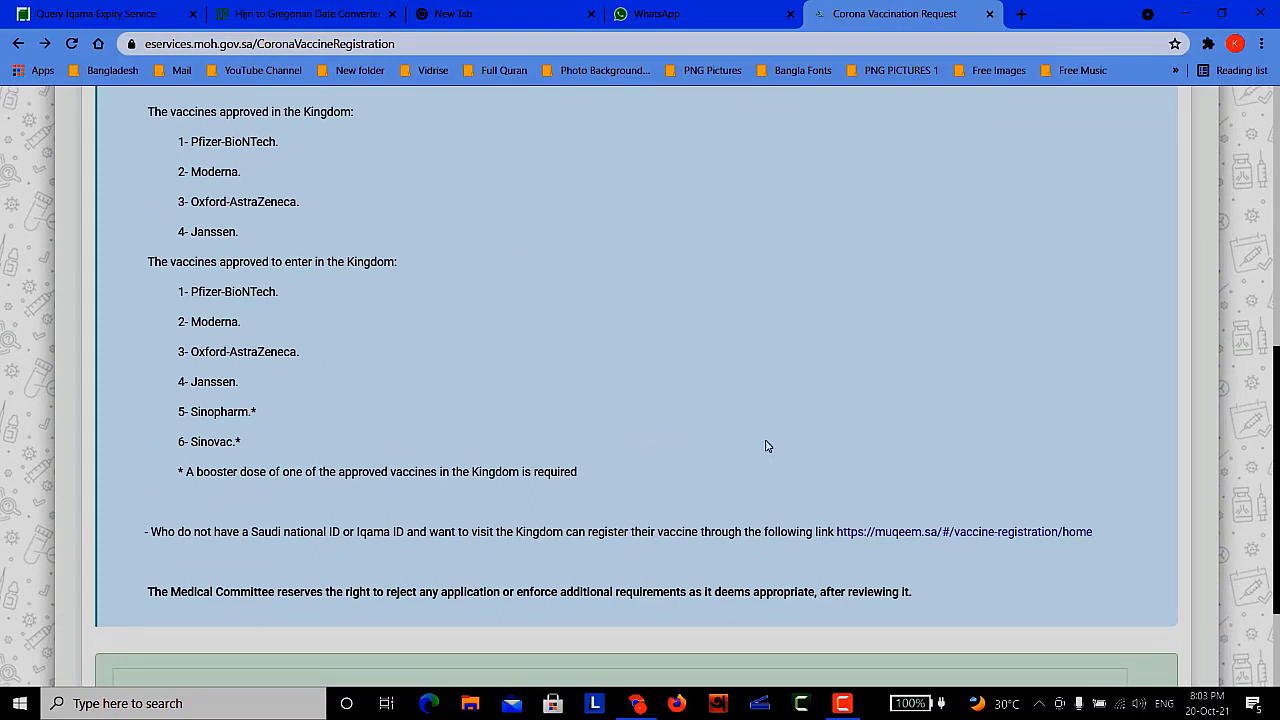
scroll(695, 432, down, 1)
scroll(697, 432, down, 1)
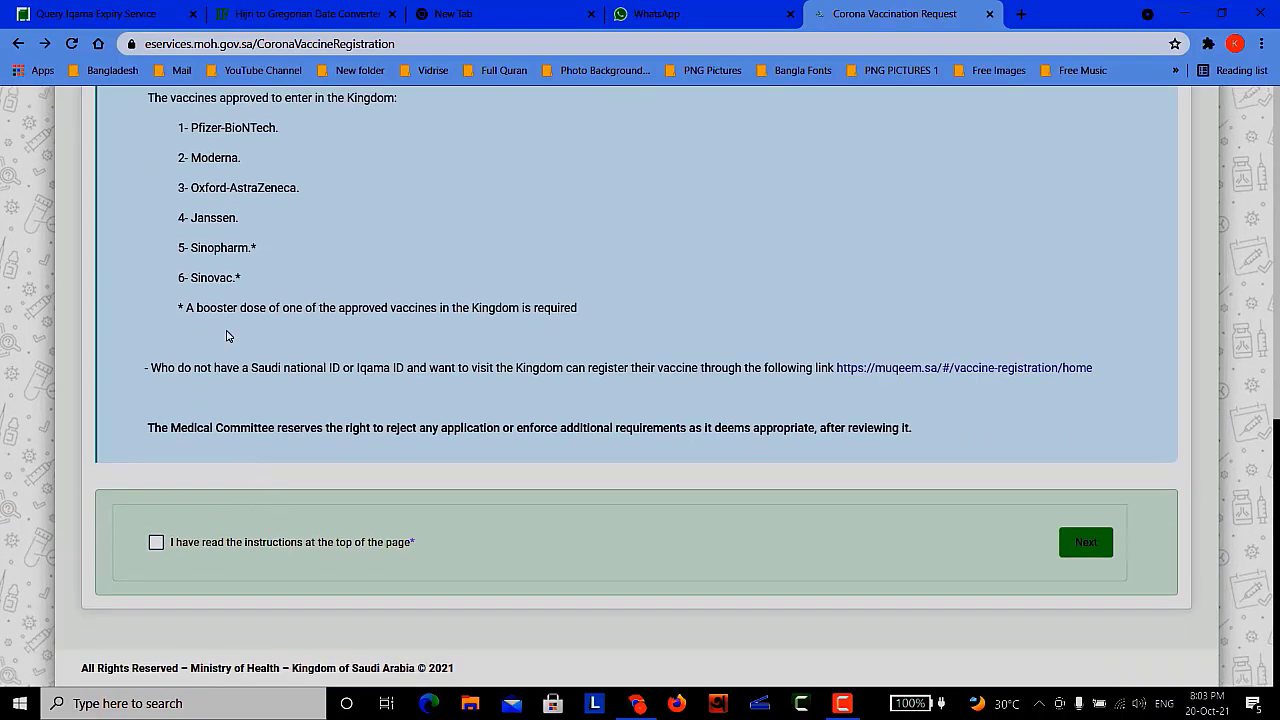
scroll(221, 250, up, 2)
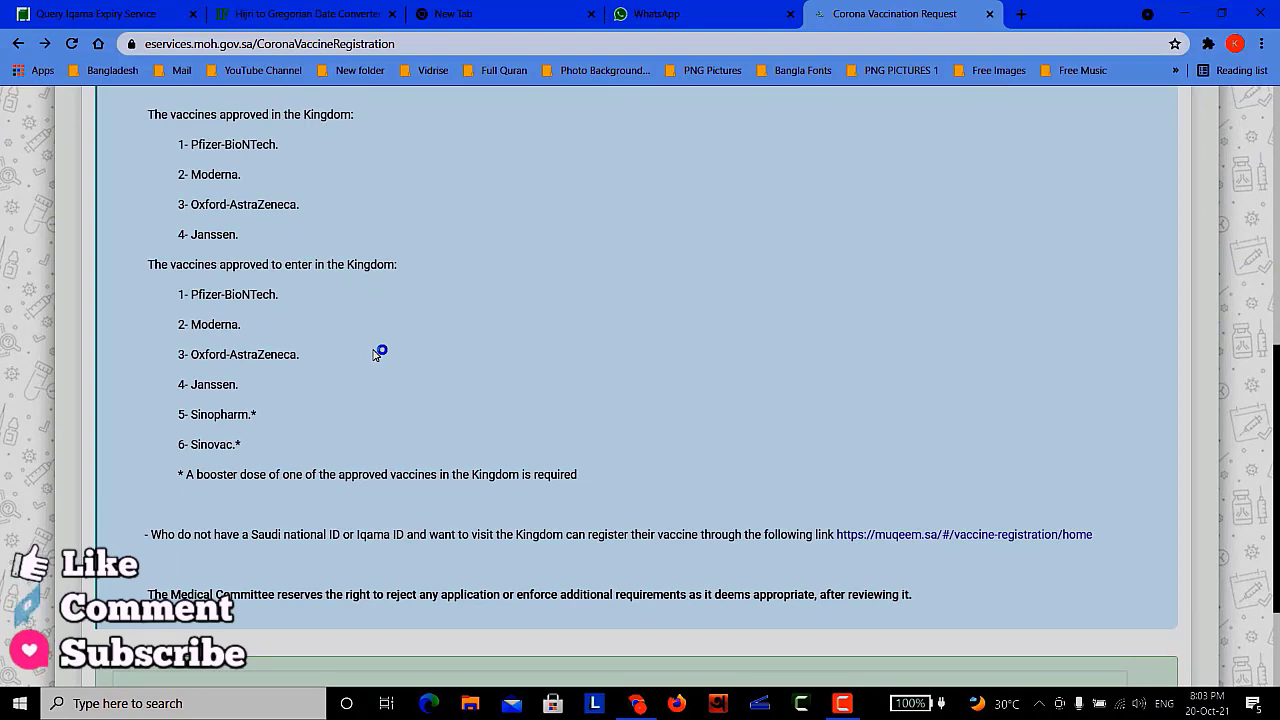
scroll(373, 365, up, 2)
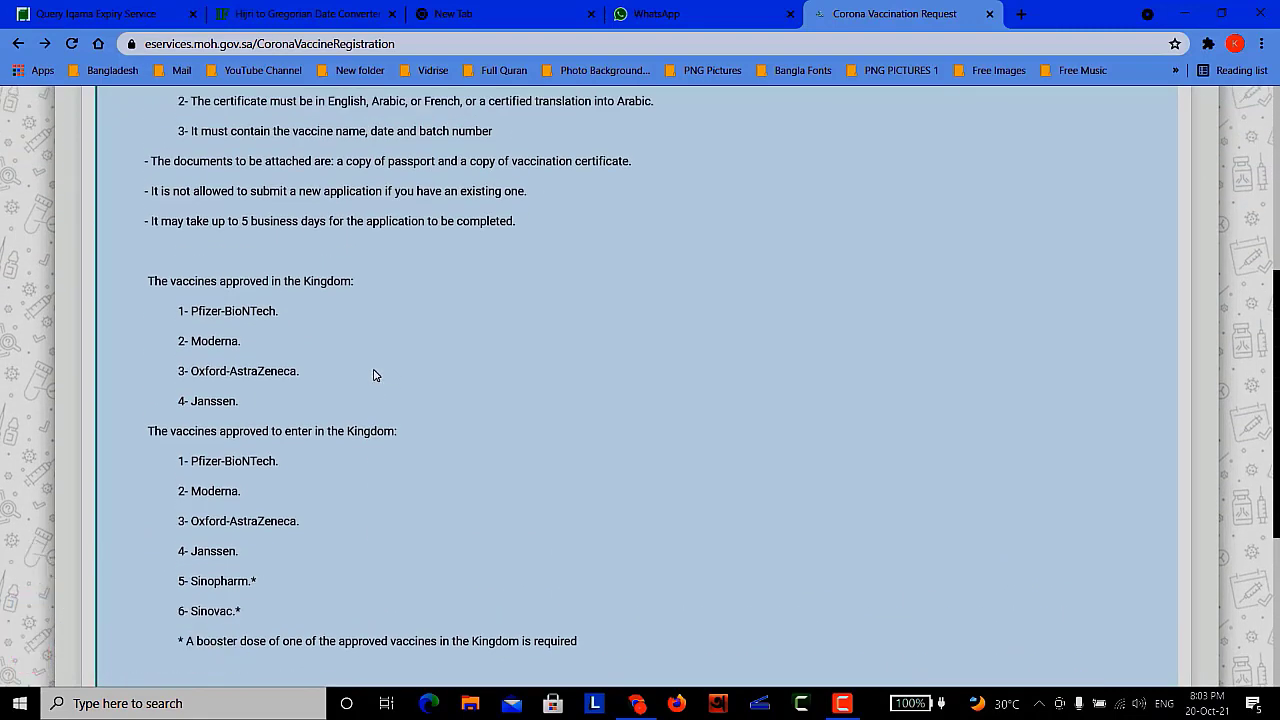
scroll(375, 375, down, 1)
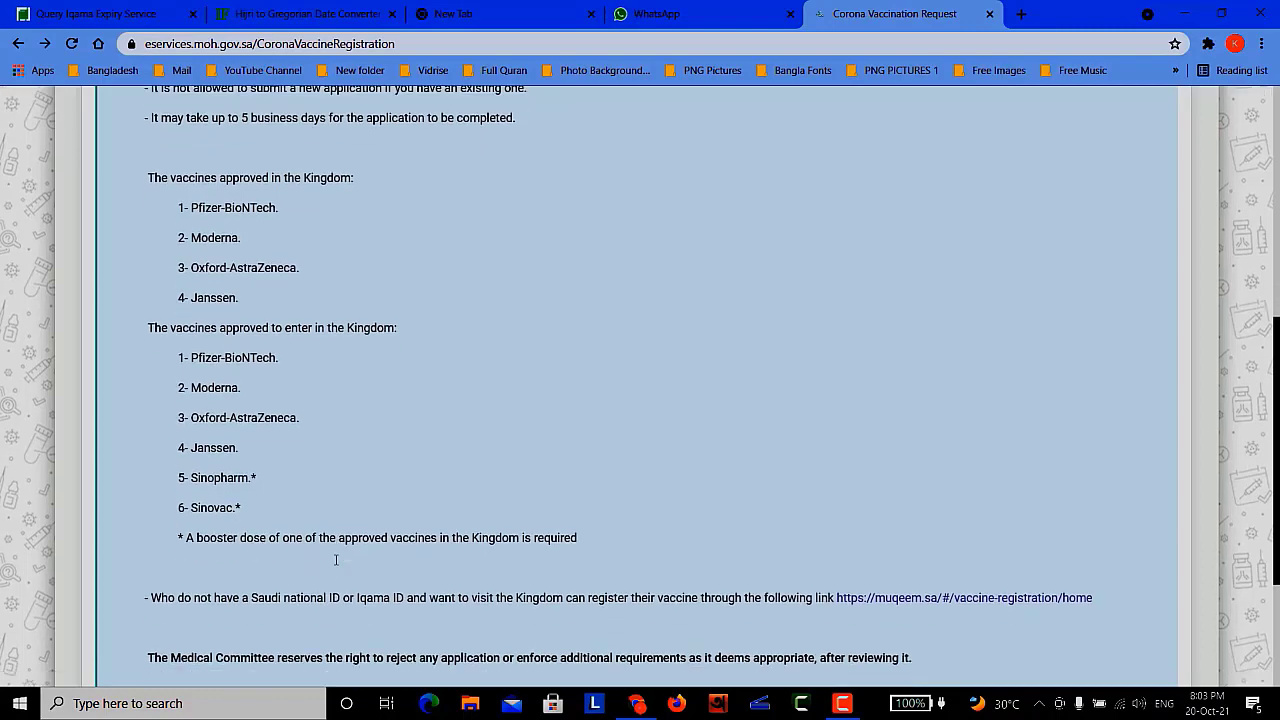
scroll(330, 562, down, 2)
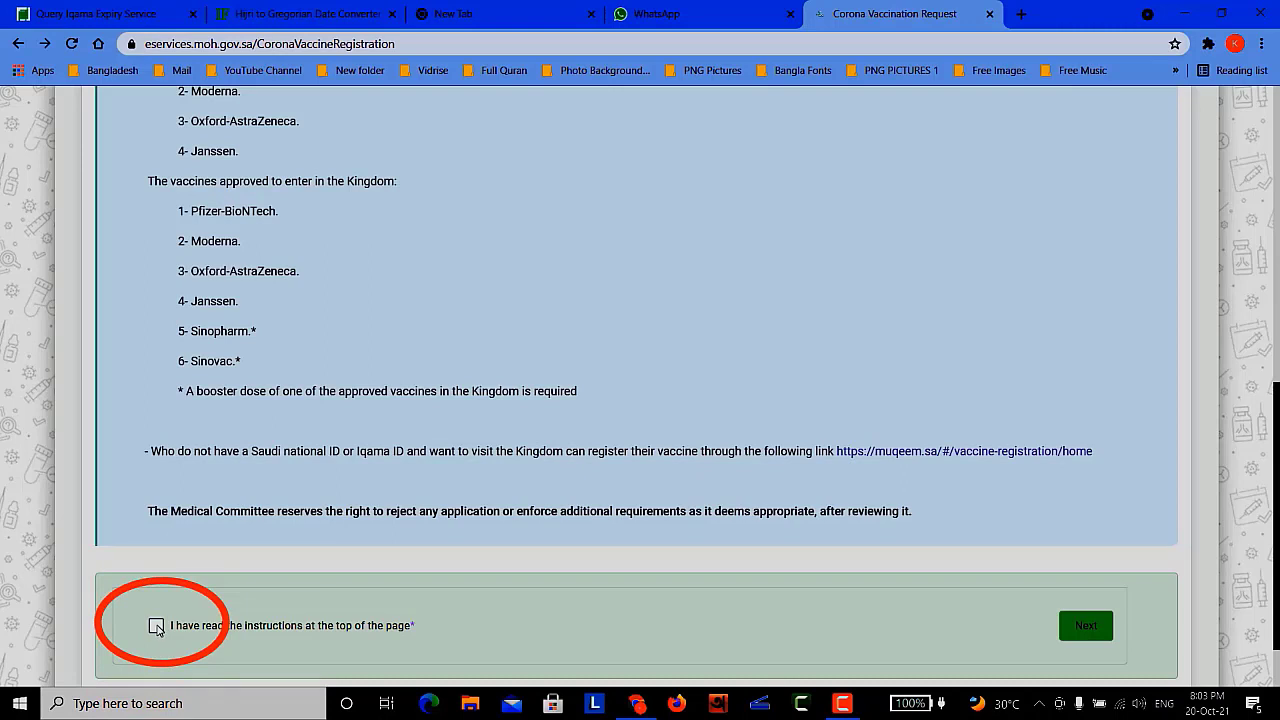
Acknowledge having read the instructions and choose Saudi Resident as the applicant type.
click(156, 628)
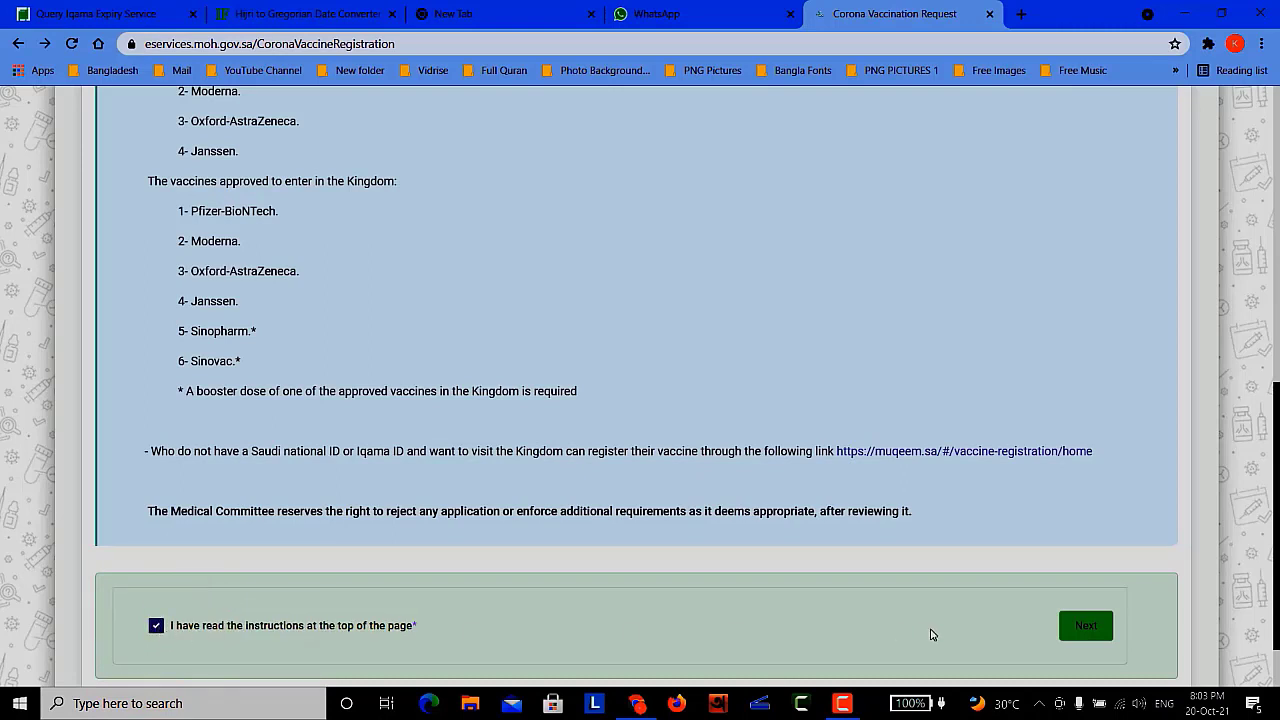
click(1086, 630)
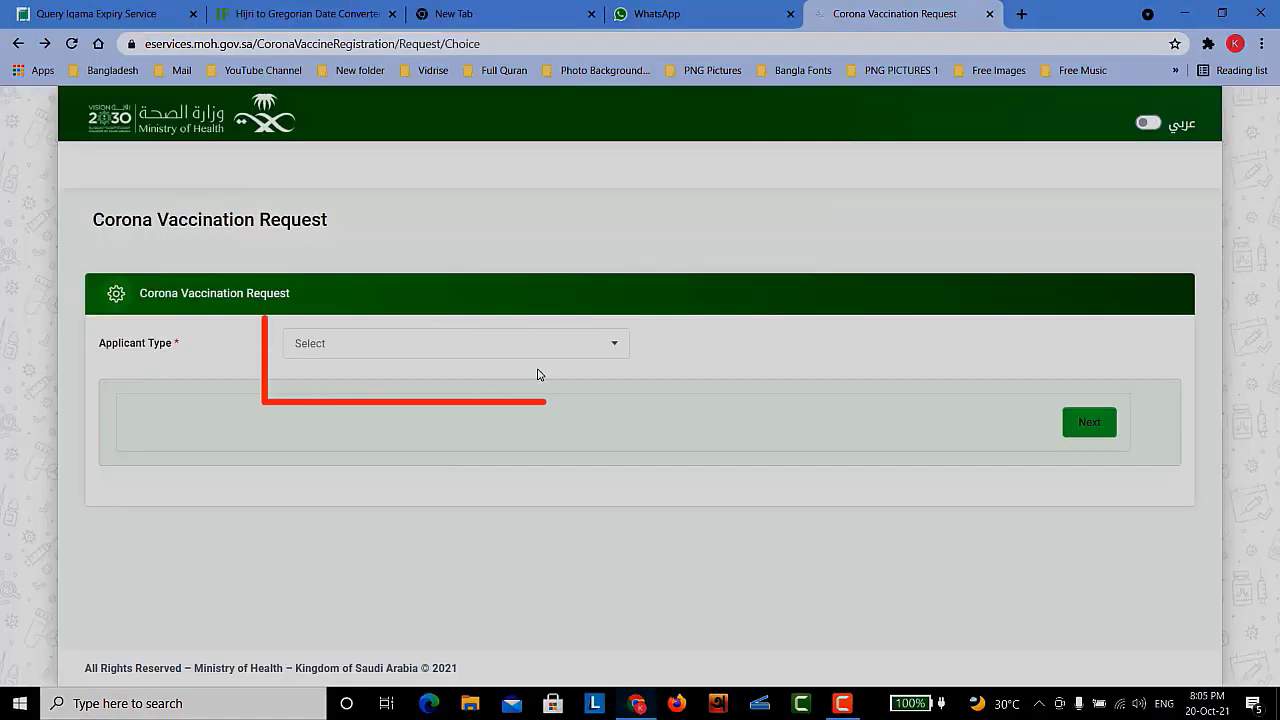
click(614, 343)
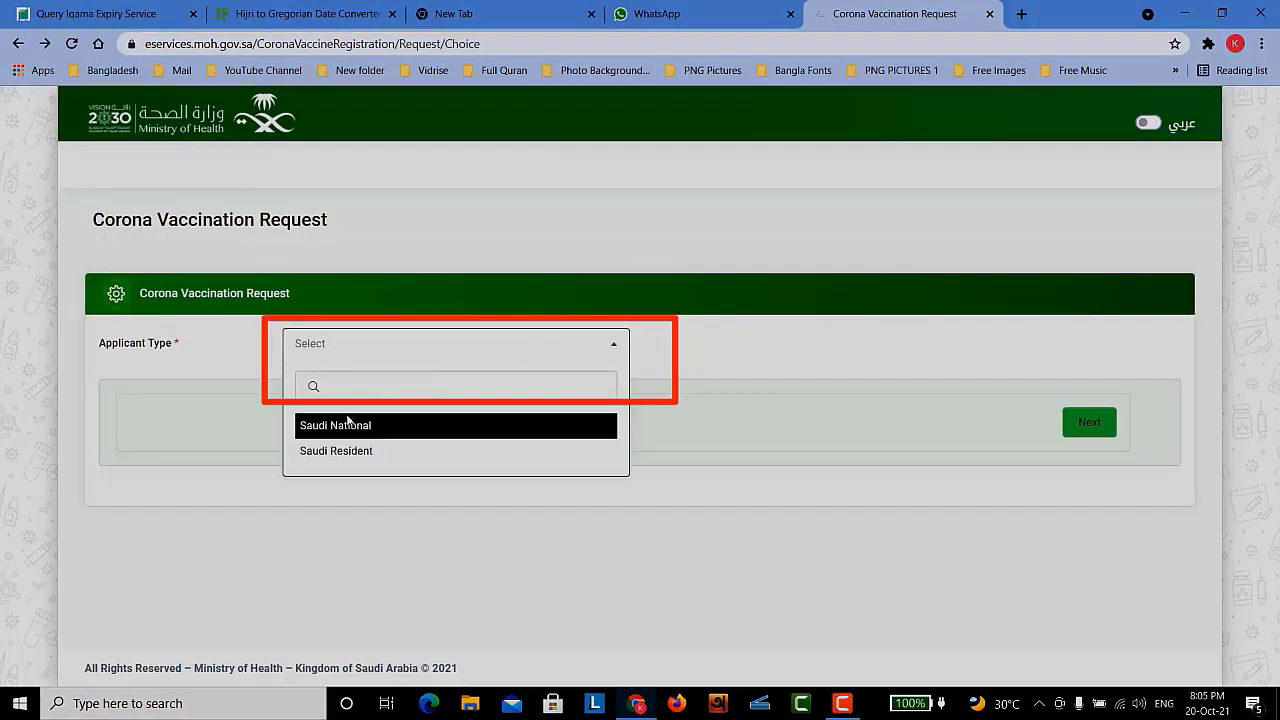
click(348, 453)
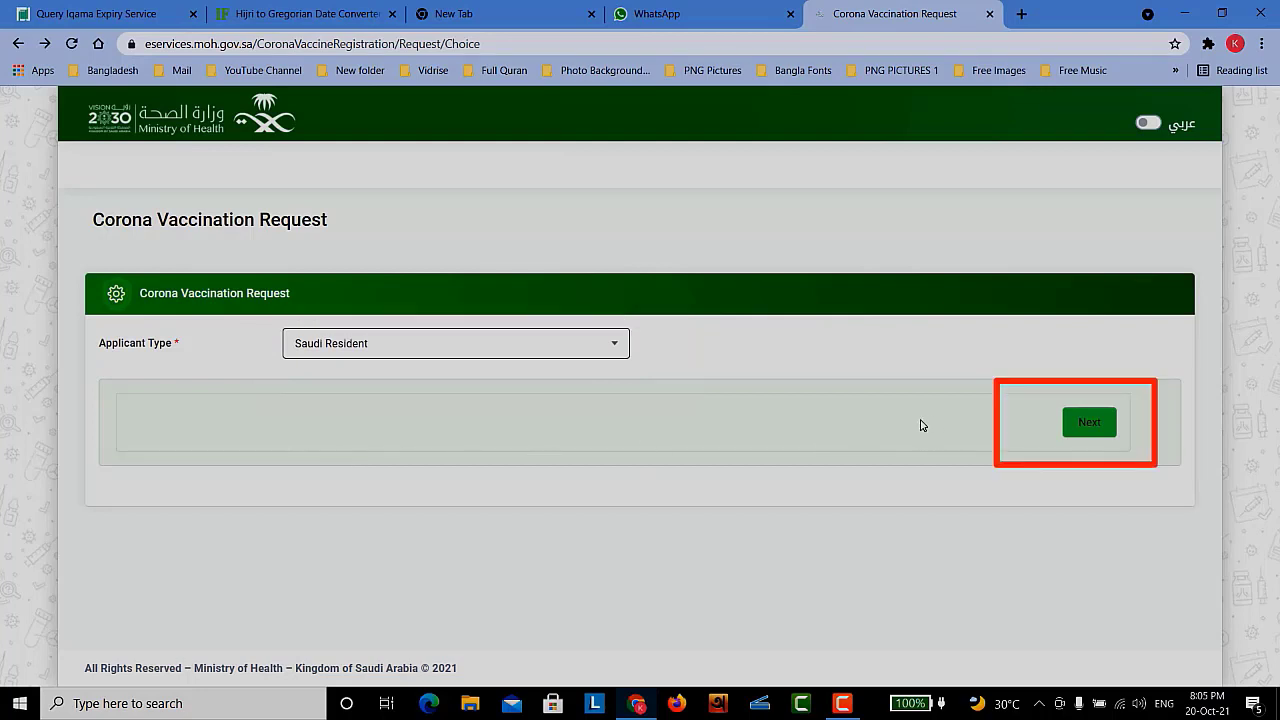
click(1087, 424)
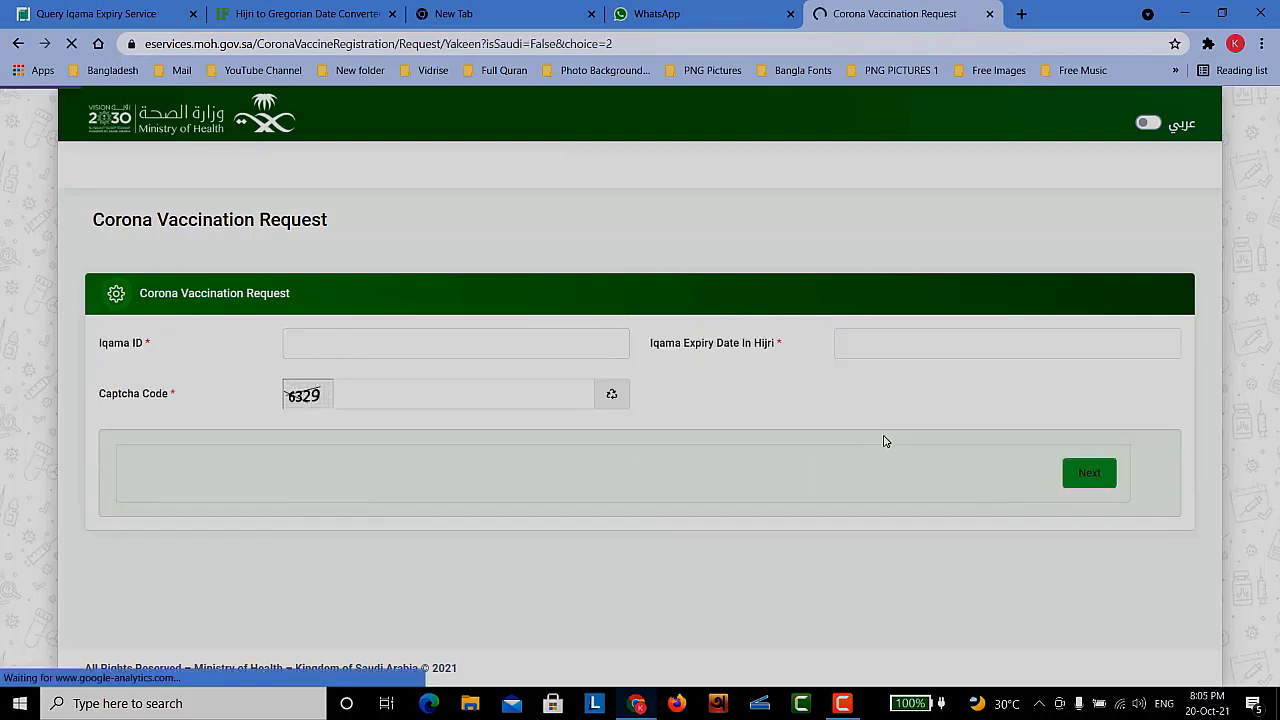
click(450, 343)
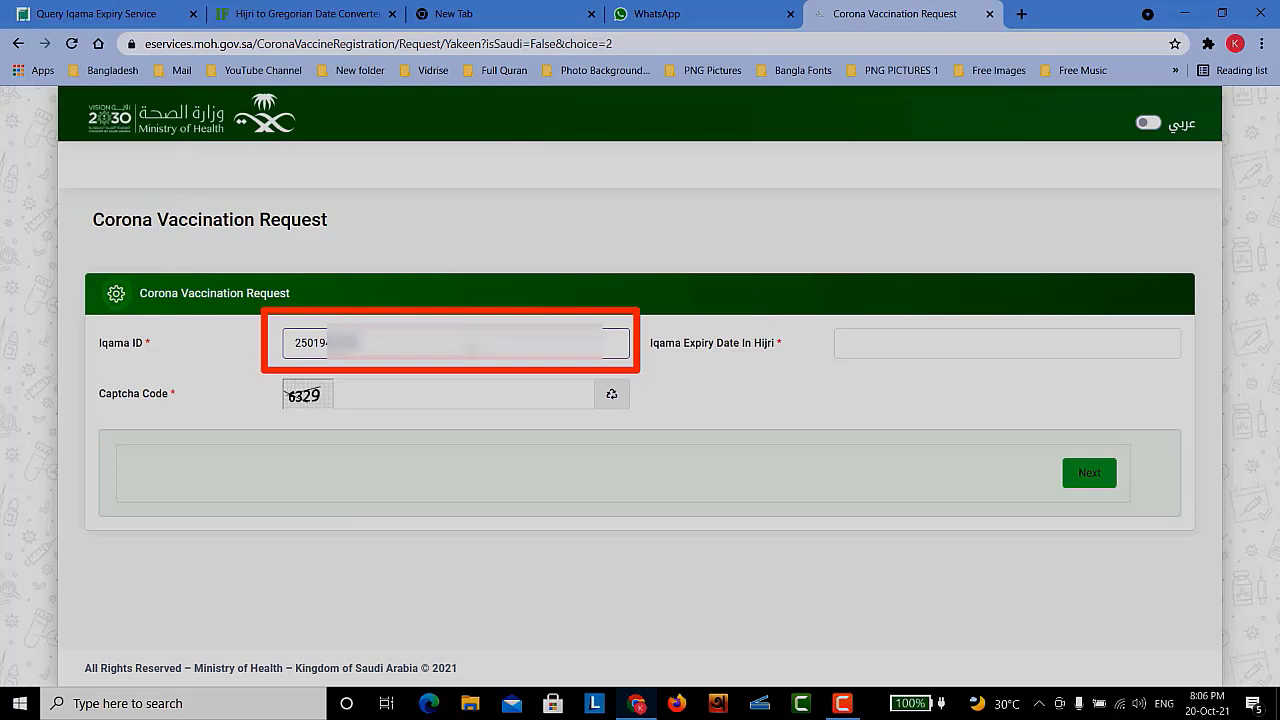
click(880, 342)
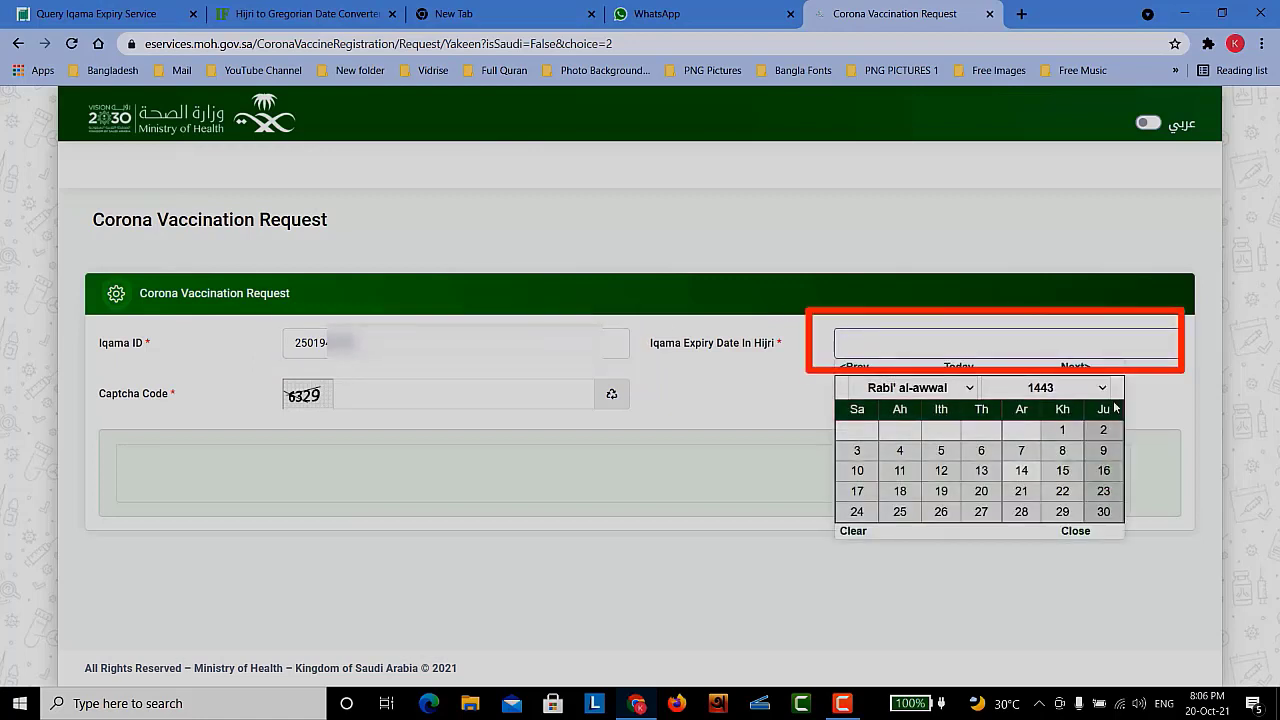
click(1103, 388)
scroll(1080, 340, down, 3)
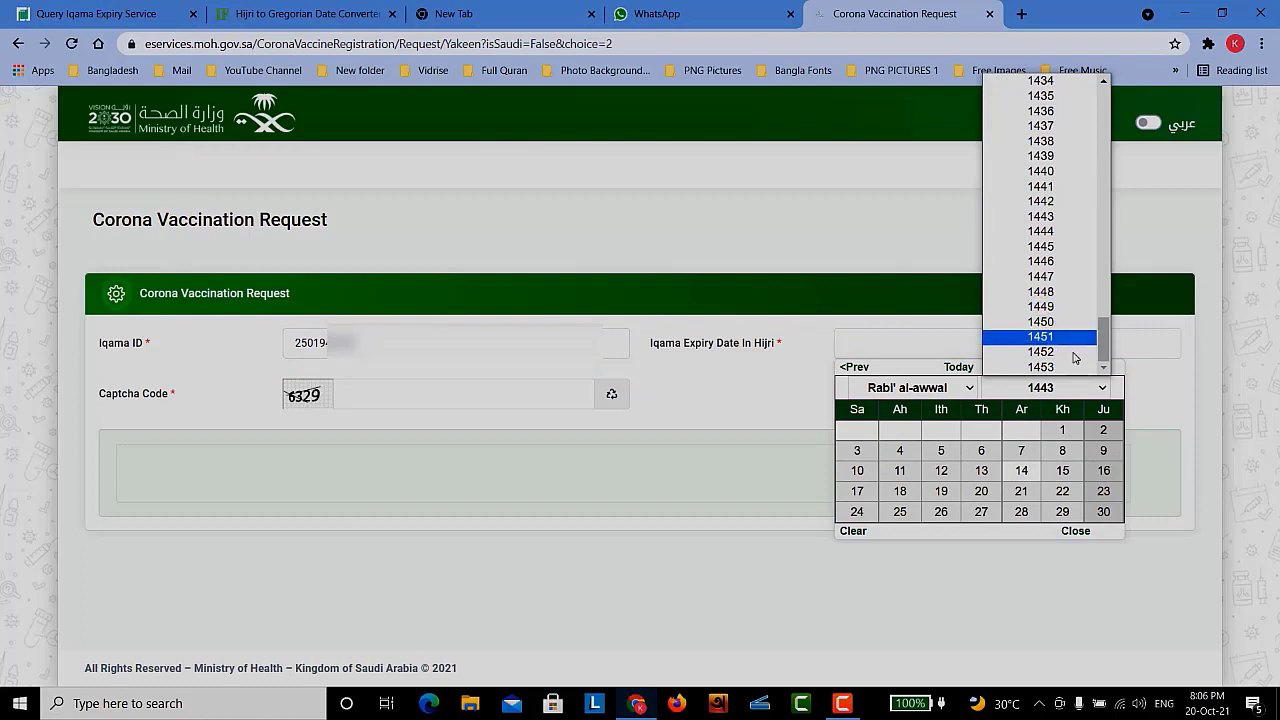
click(1062, 231)
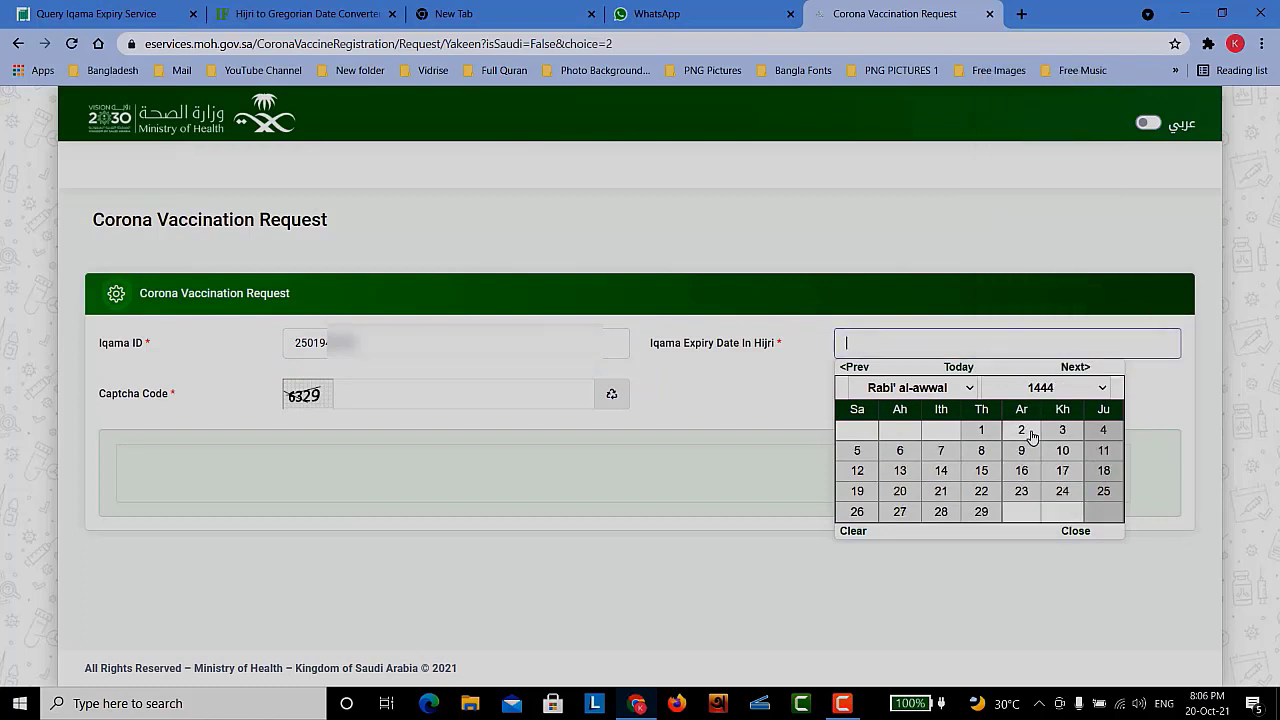
click(920, 388)
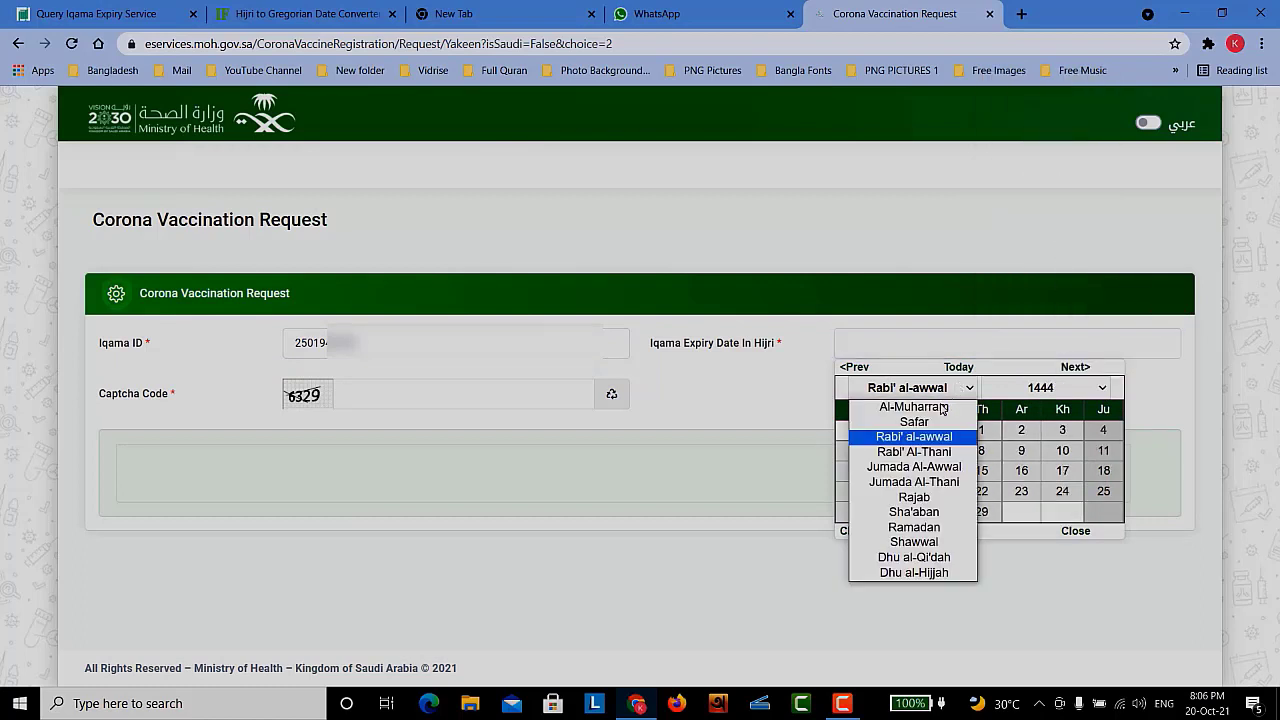
click(913, 452)
click(941, 511)
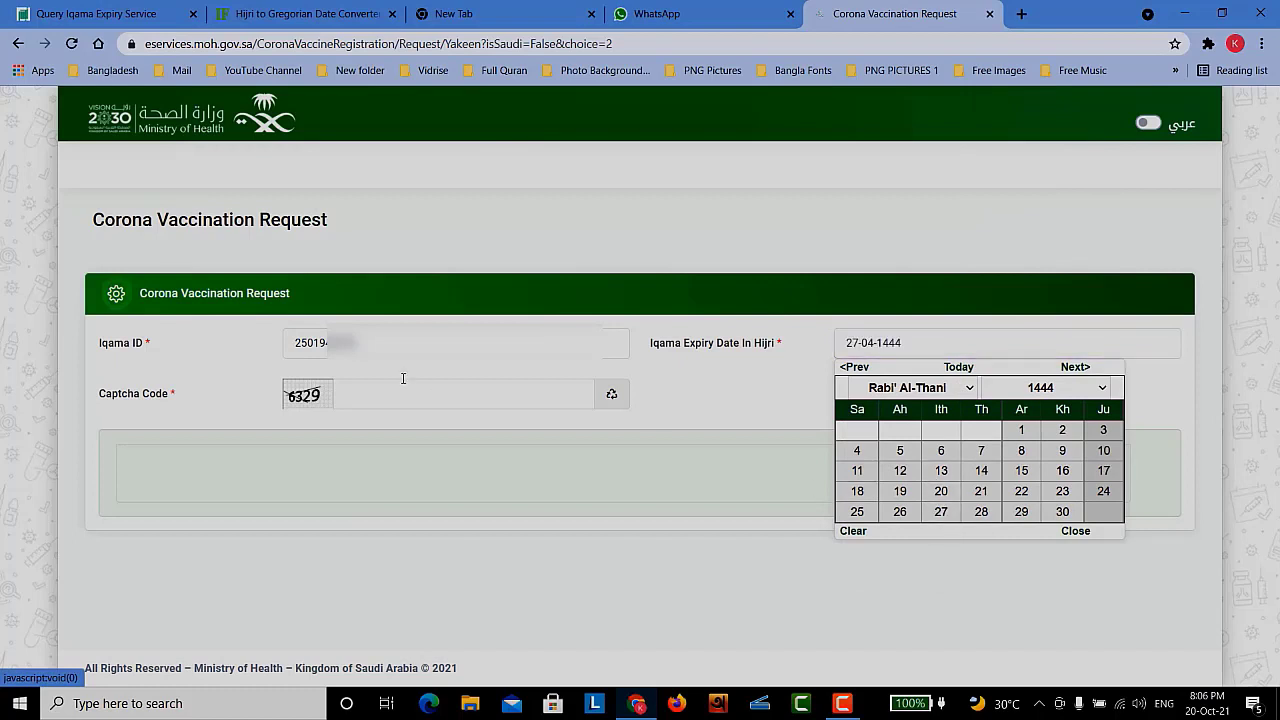
click(399, 390)
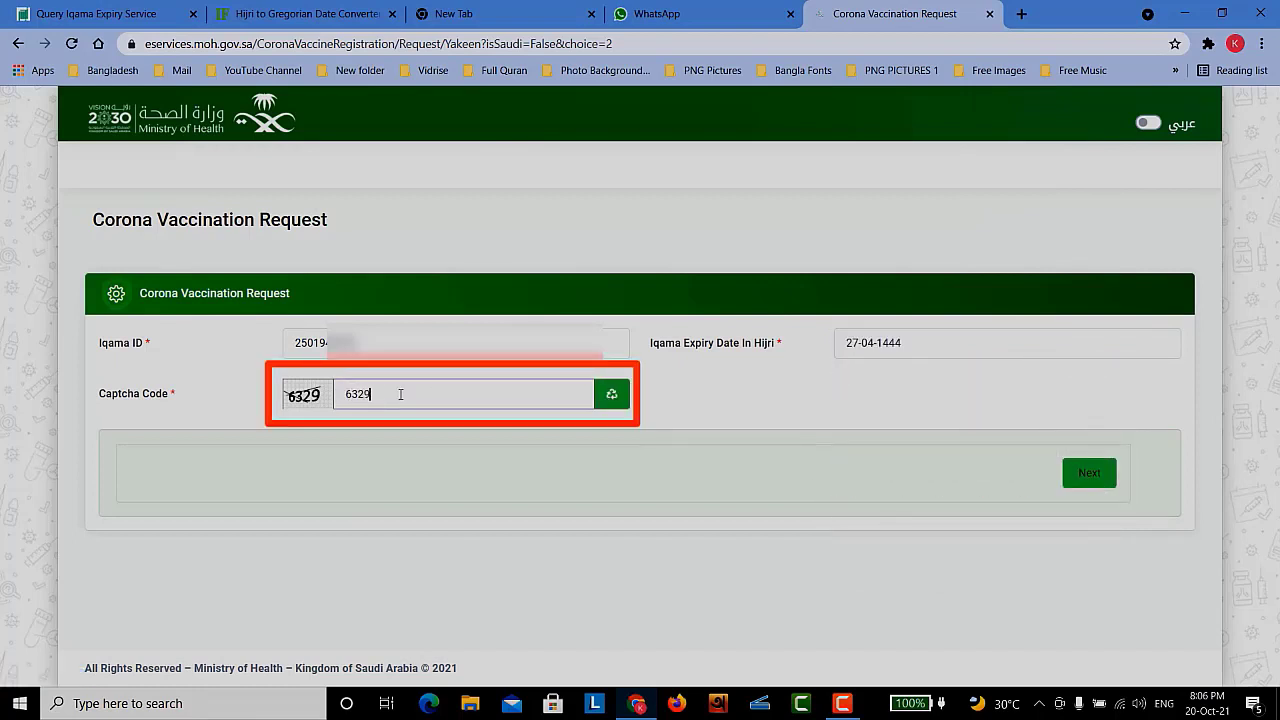
click(1091, 478)
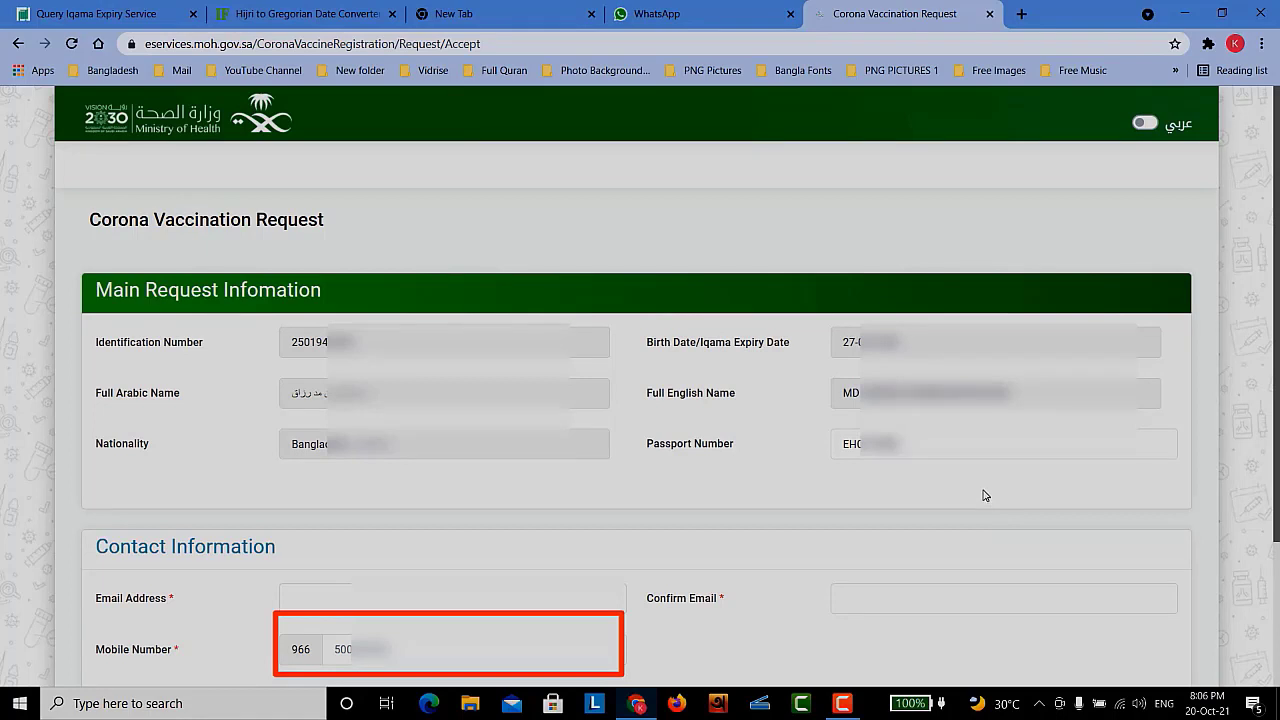
Fill in the e-mail address and the applicant's mobile number.
scroll(985, 495, down, 2)
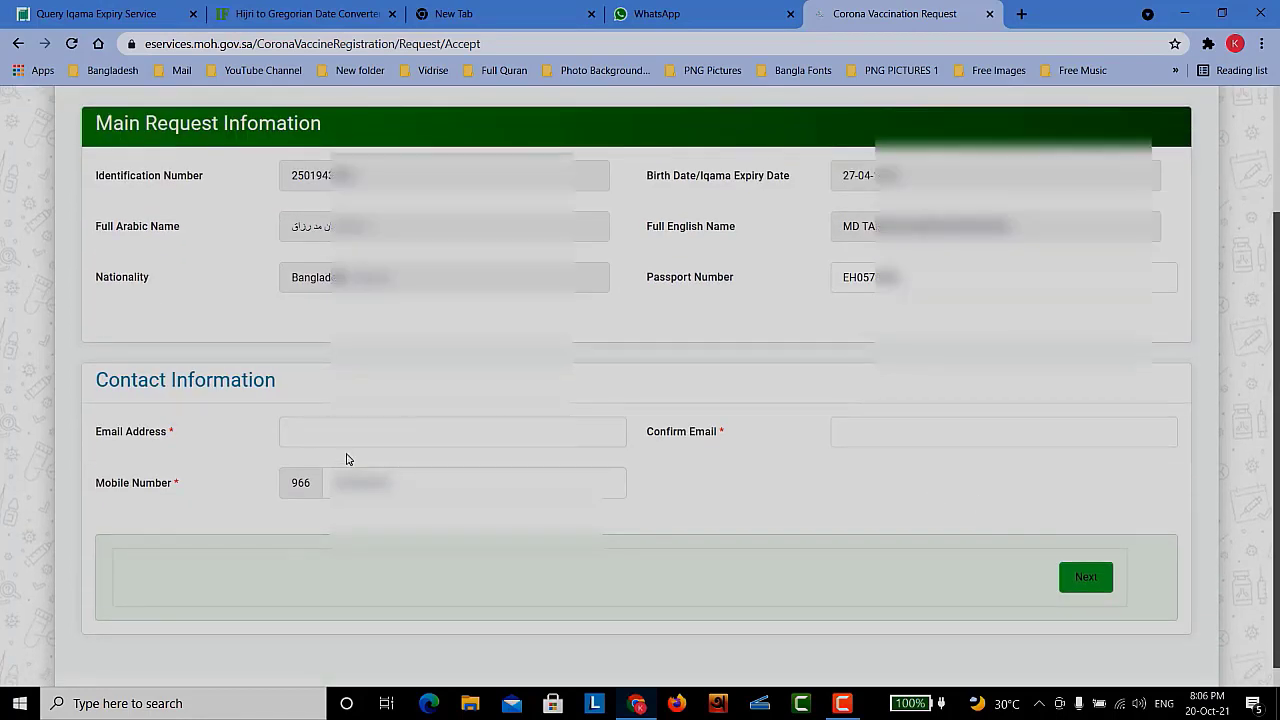
click(423, 438)
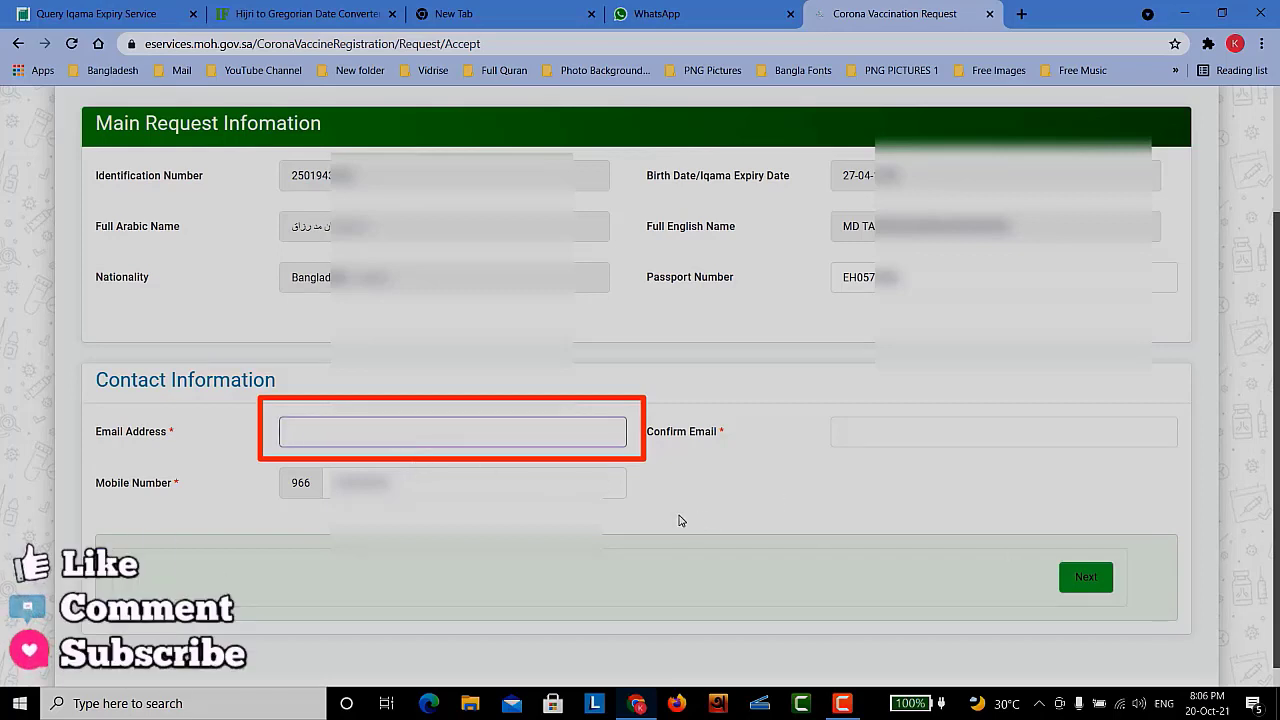
click(470, 485)
click(380, 432)
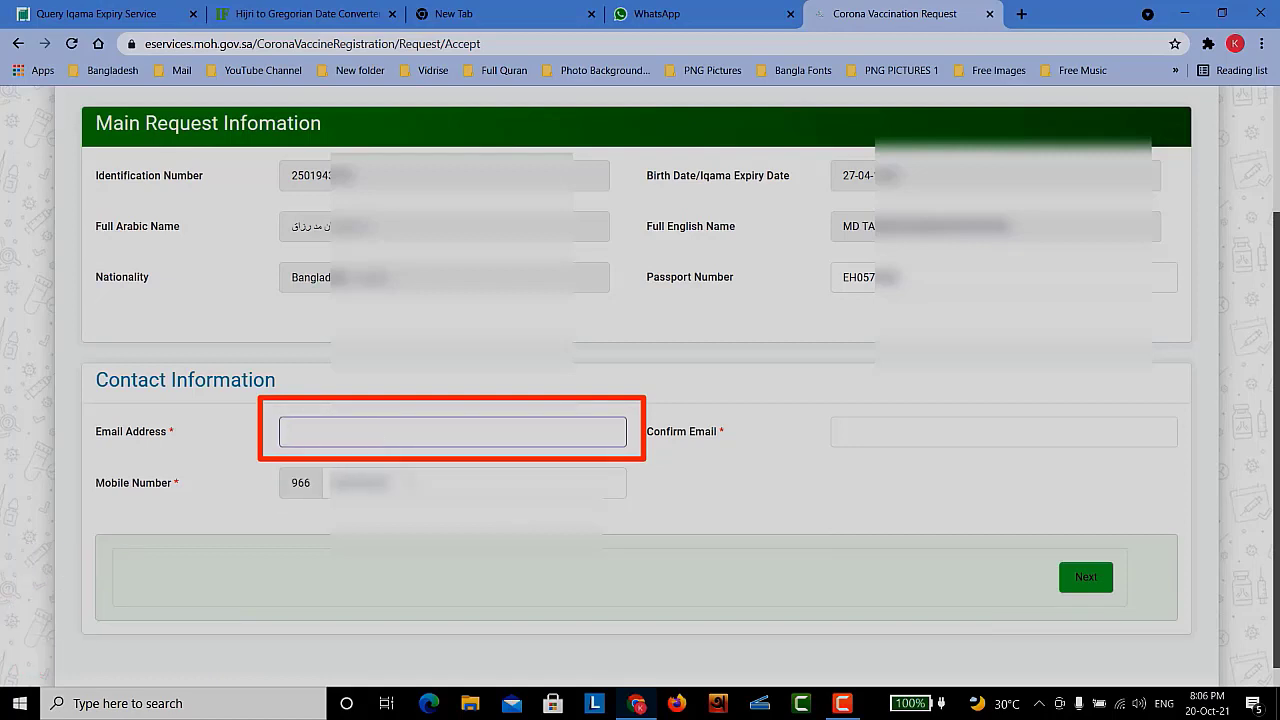
click(416, 472)
click(416, 484)
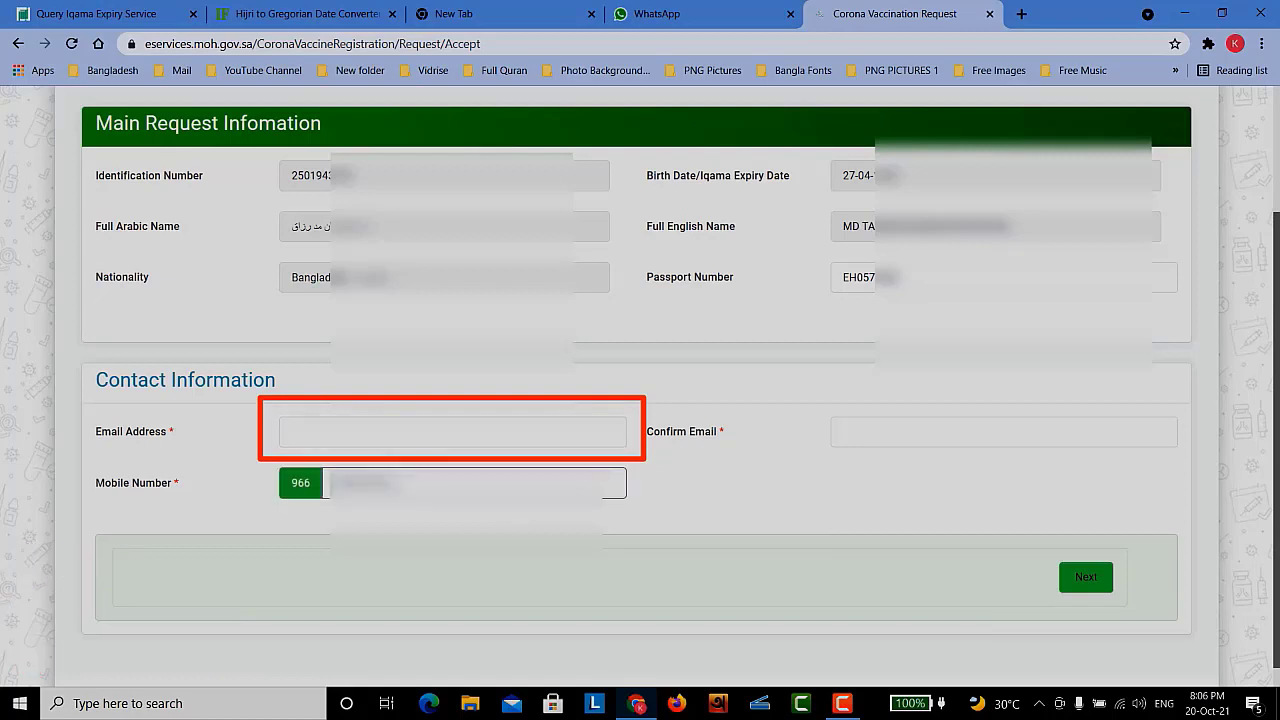
text(50)
Copy the e-mail address into Confirm Email and submit the contact details.
scroll(760, 660, up, 1)
click(843, 706)
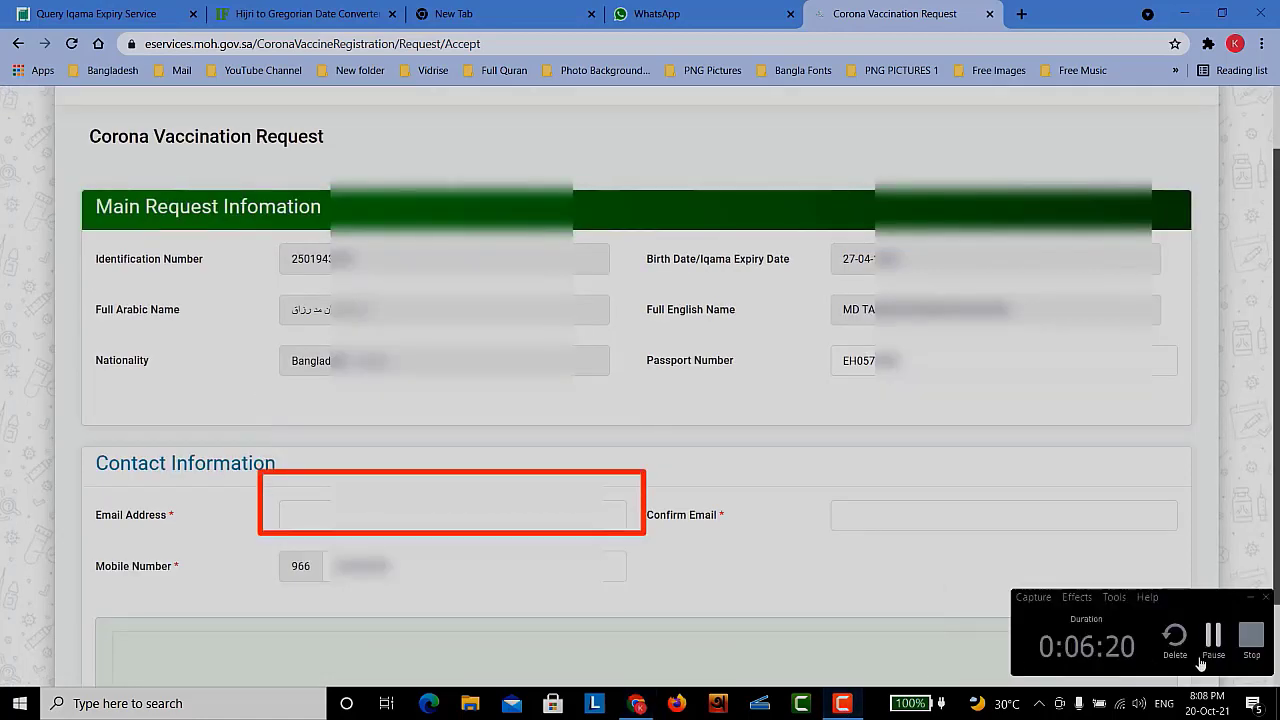
click(1214, 640)
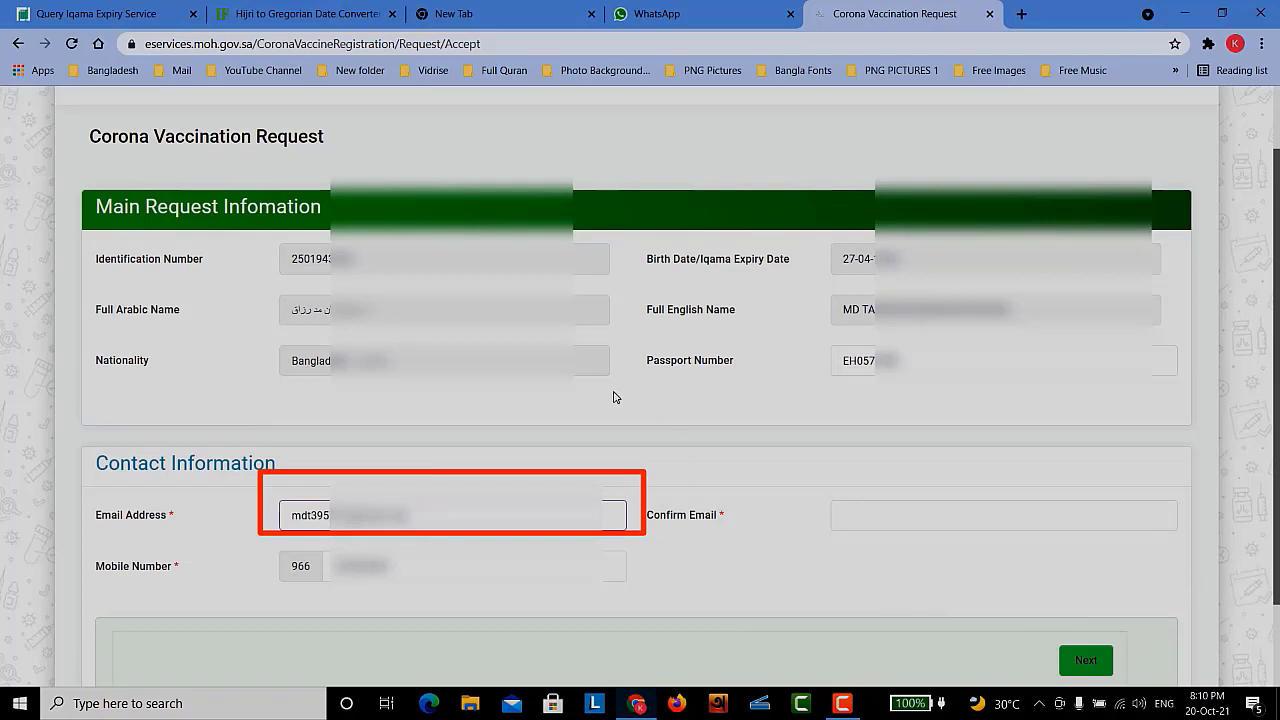
drag(410, 515, 291, 515)
click(1006, 513)
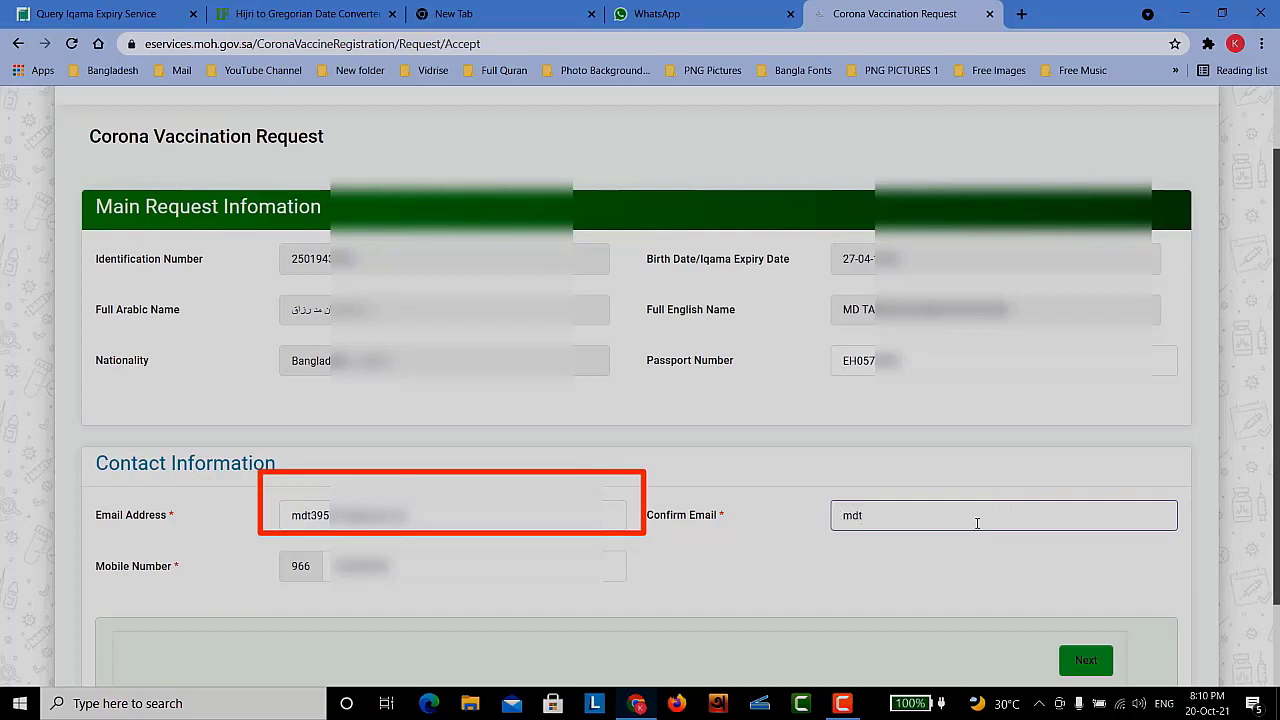
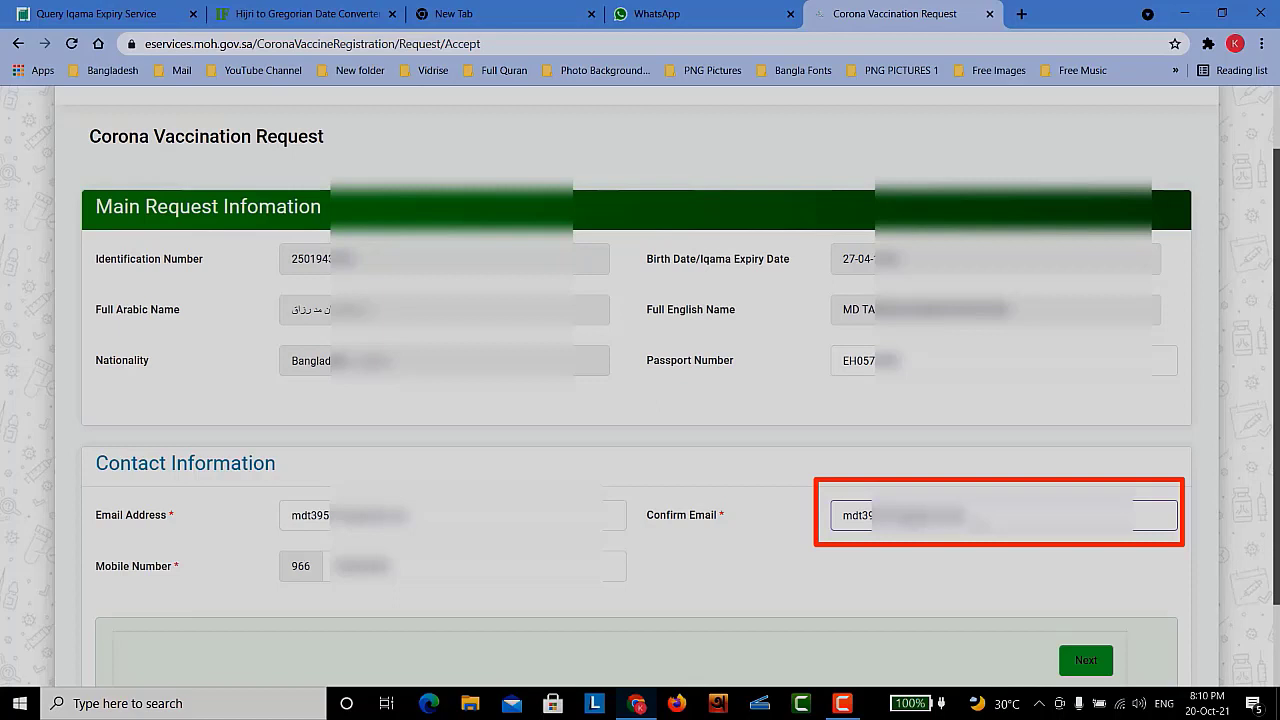
scroll(826, 508, down, 2)
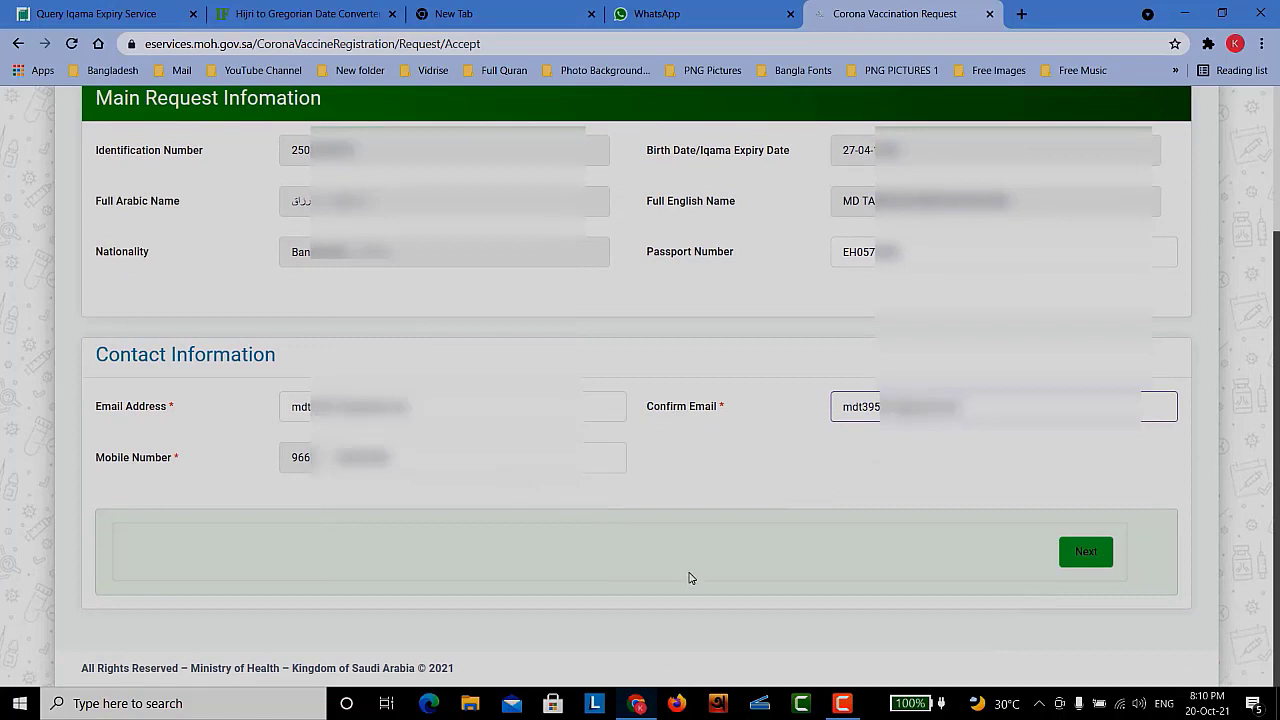
click(1085, 556)
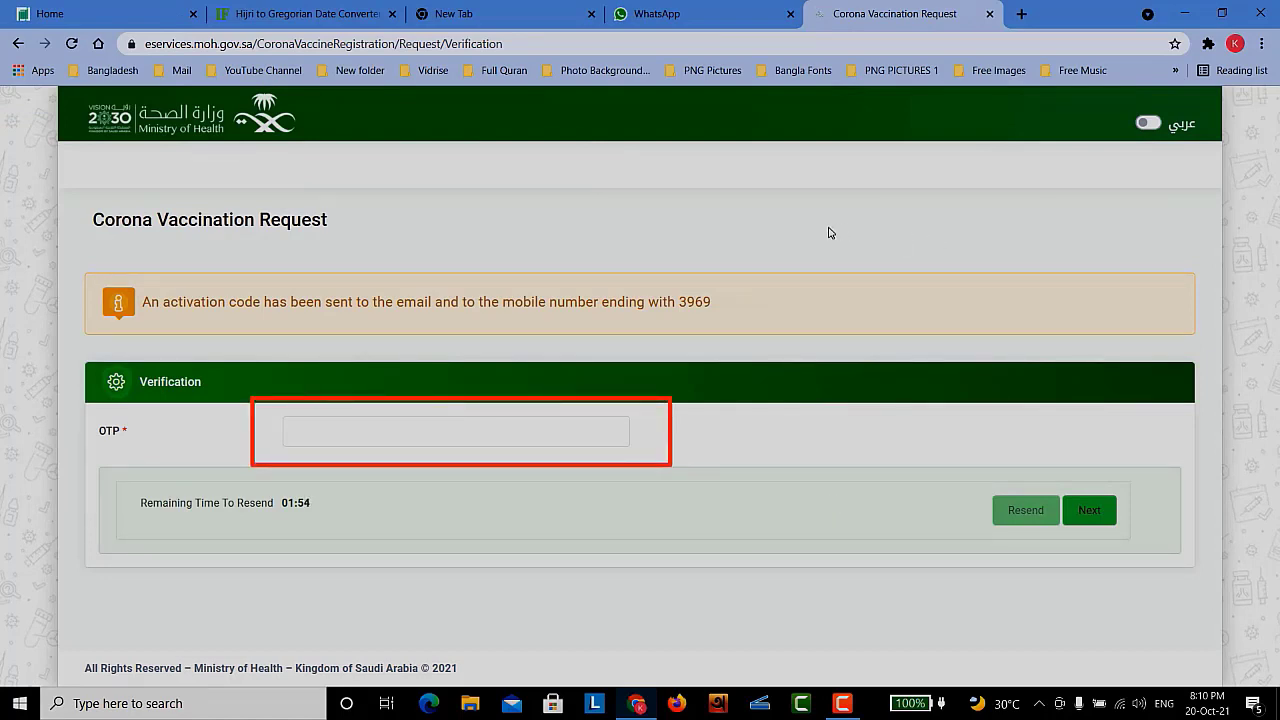
Enter the one-time activation code received and submit it for verification.
click(354, 435)
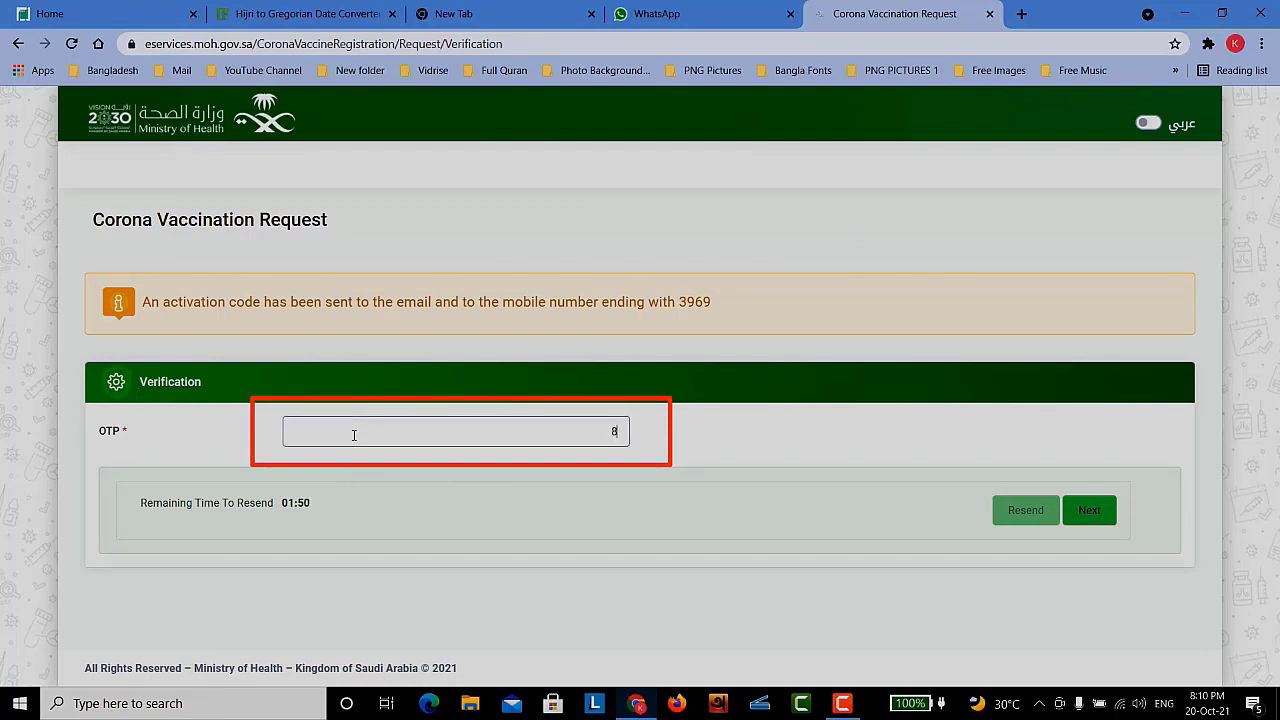
click(1089, 511)
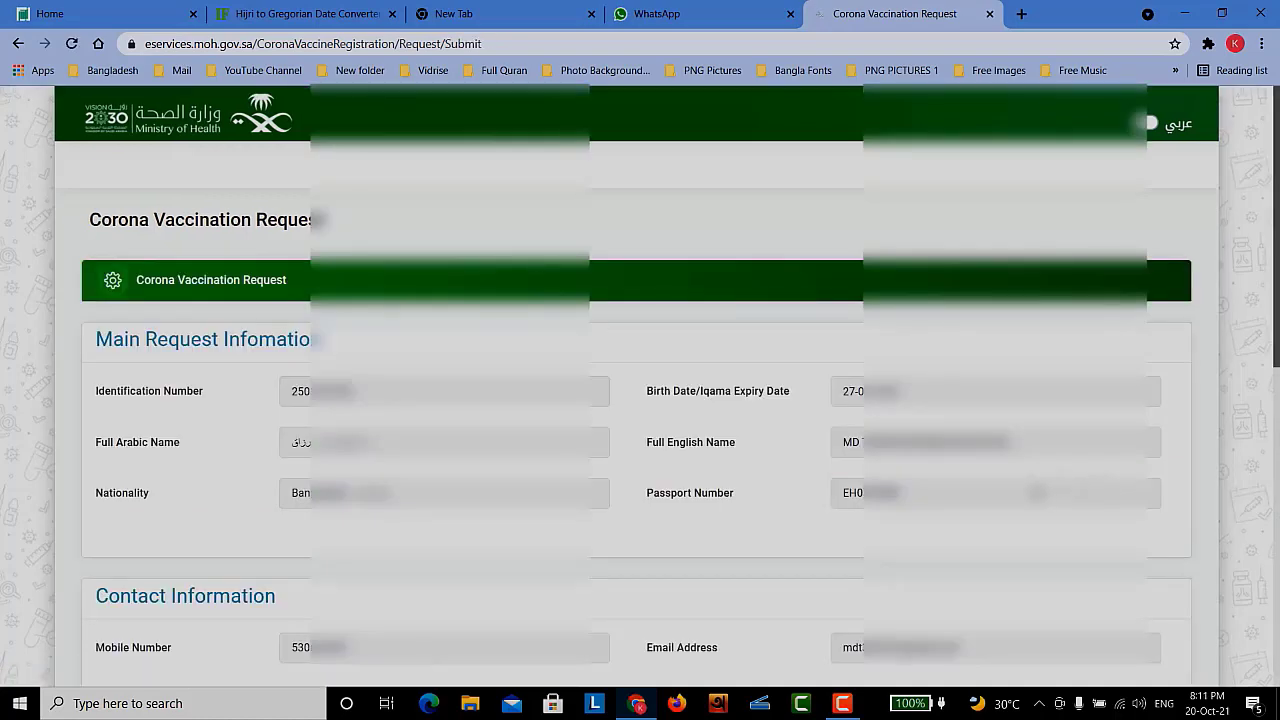
scroll(1037, 493, down, 3)
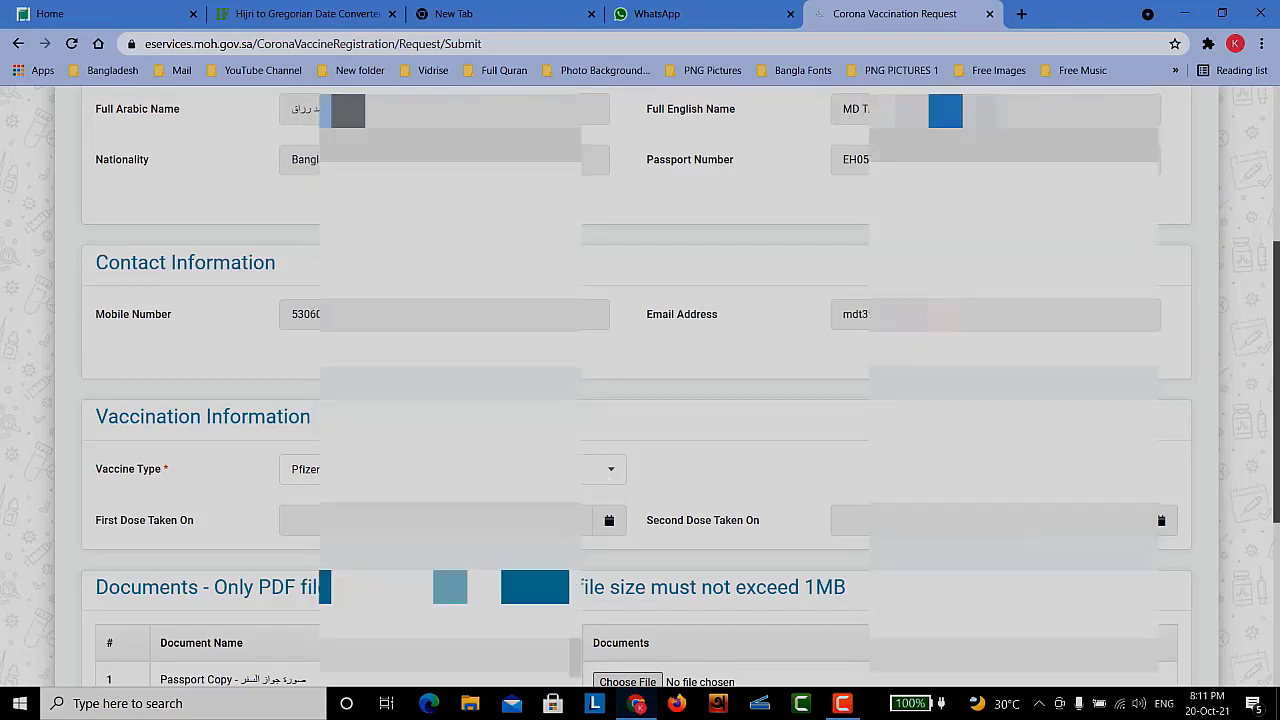
scroll(640, 380, up, 3)
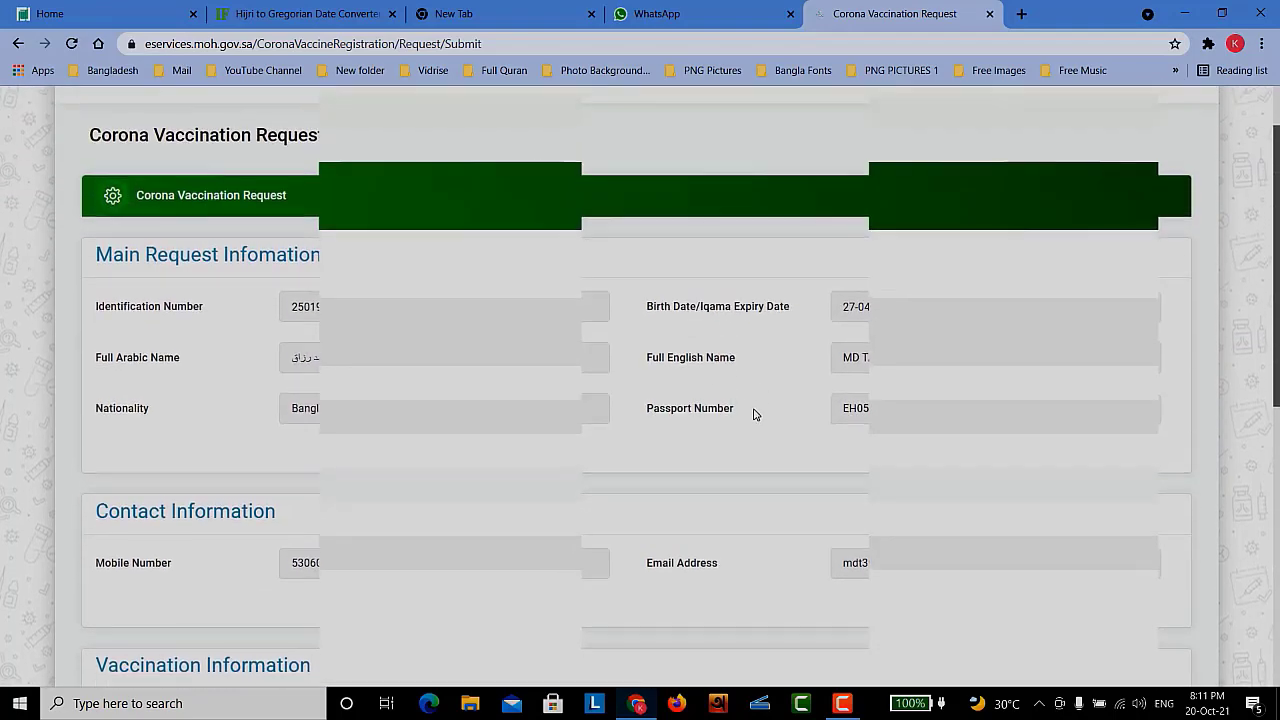
scroll(751, 417, down, 3)
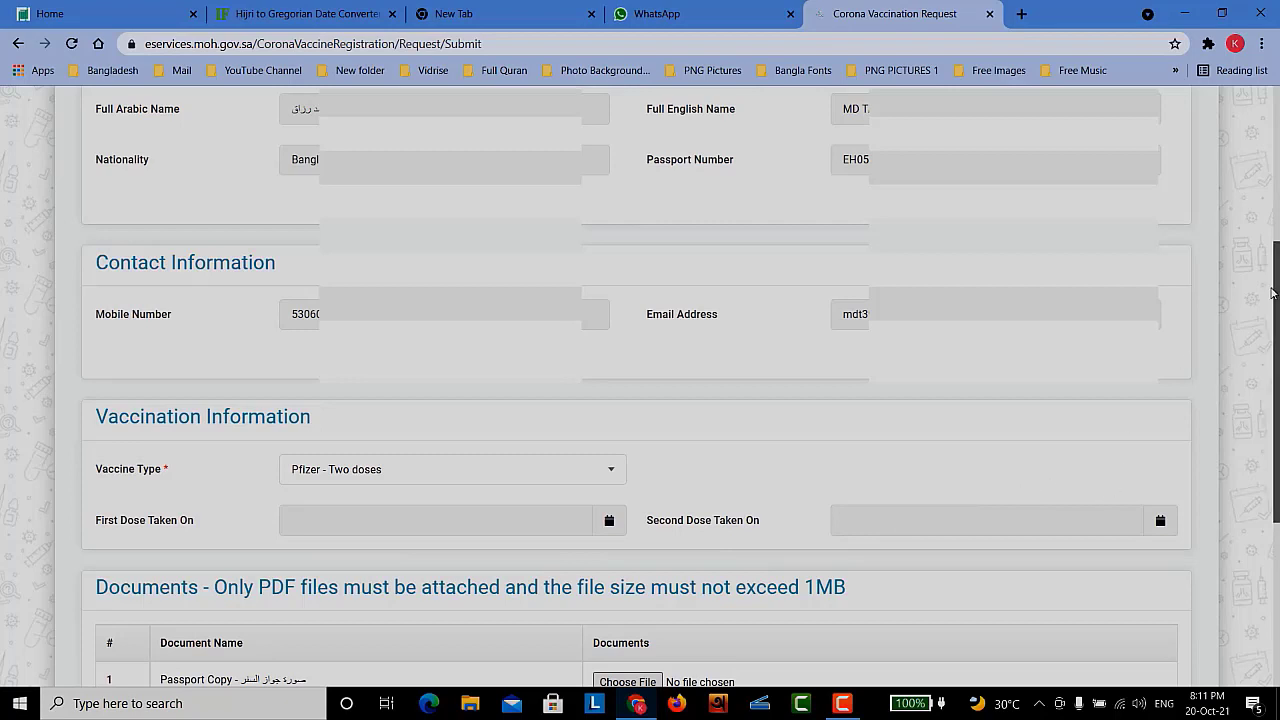
scroll(1276, 330, down, 1)
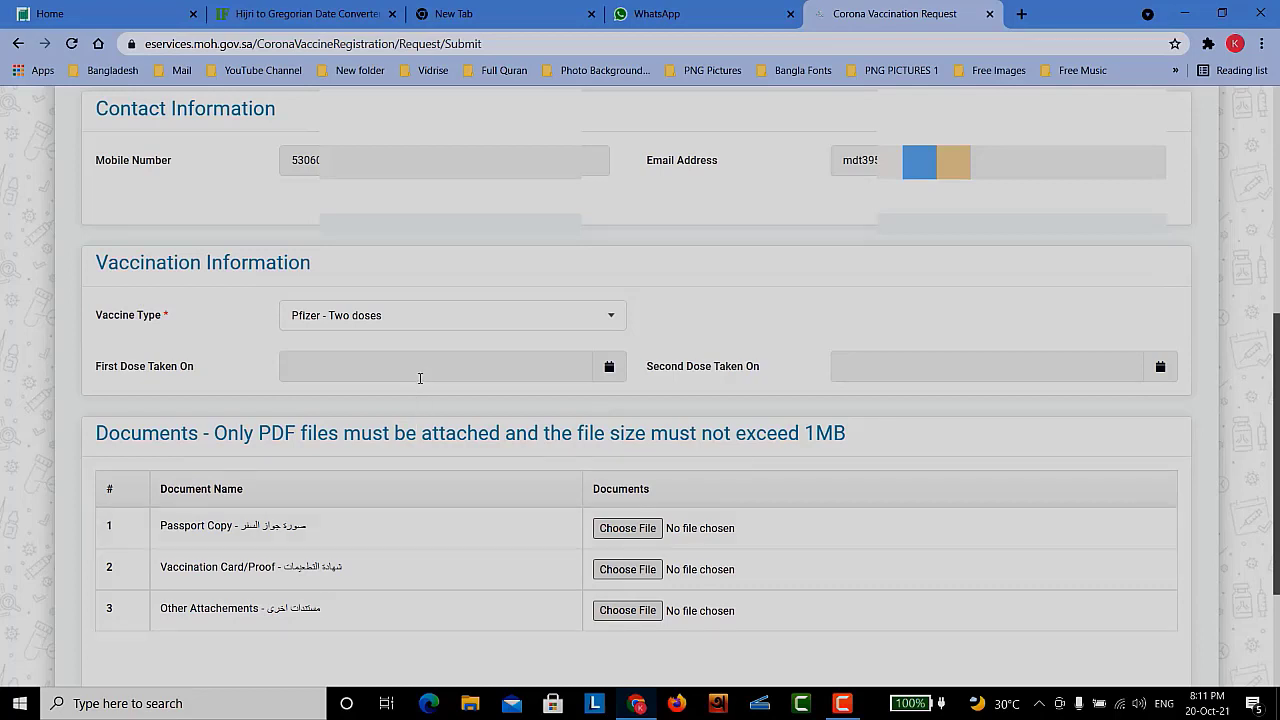
Open and dismiss the dose date calendars while getting to the first dose date picker.
click(420, 374)
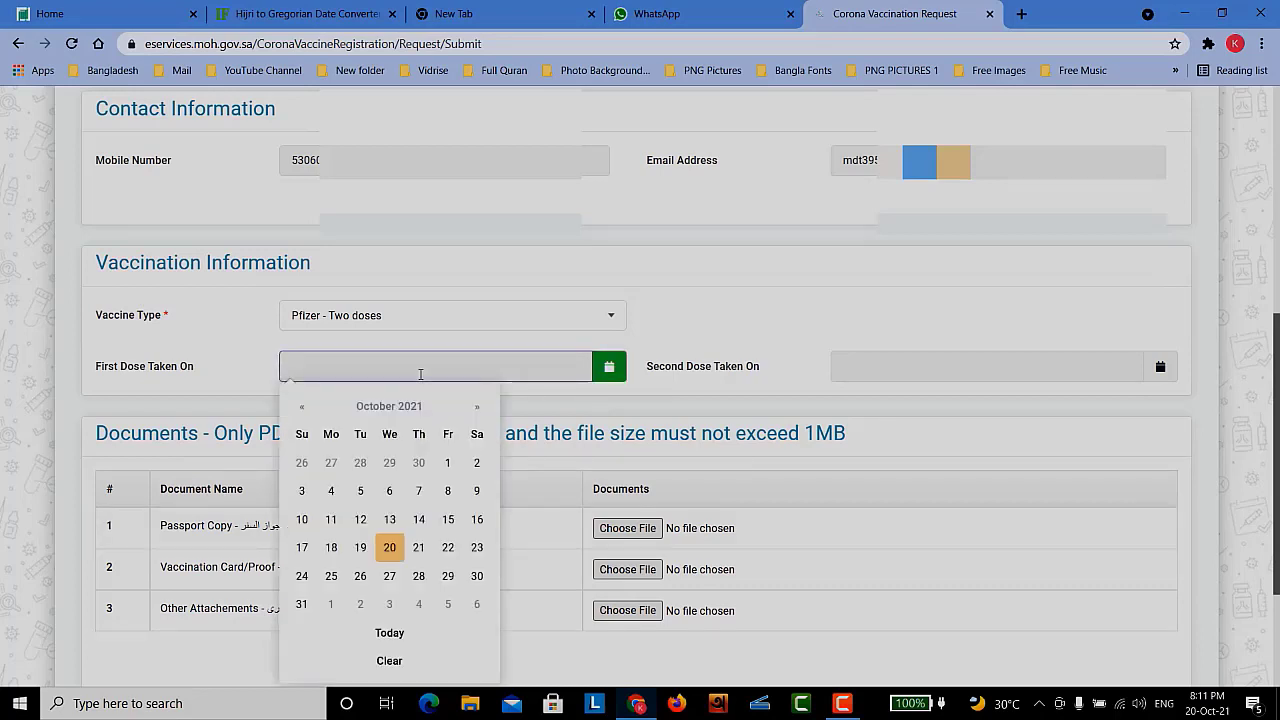
click(844, 703)
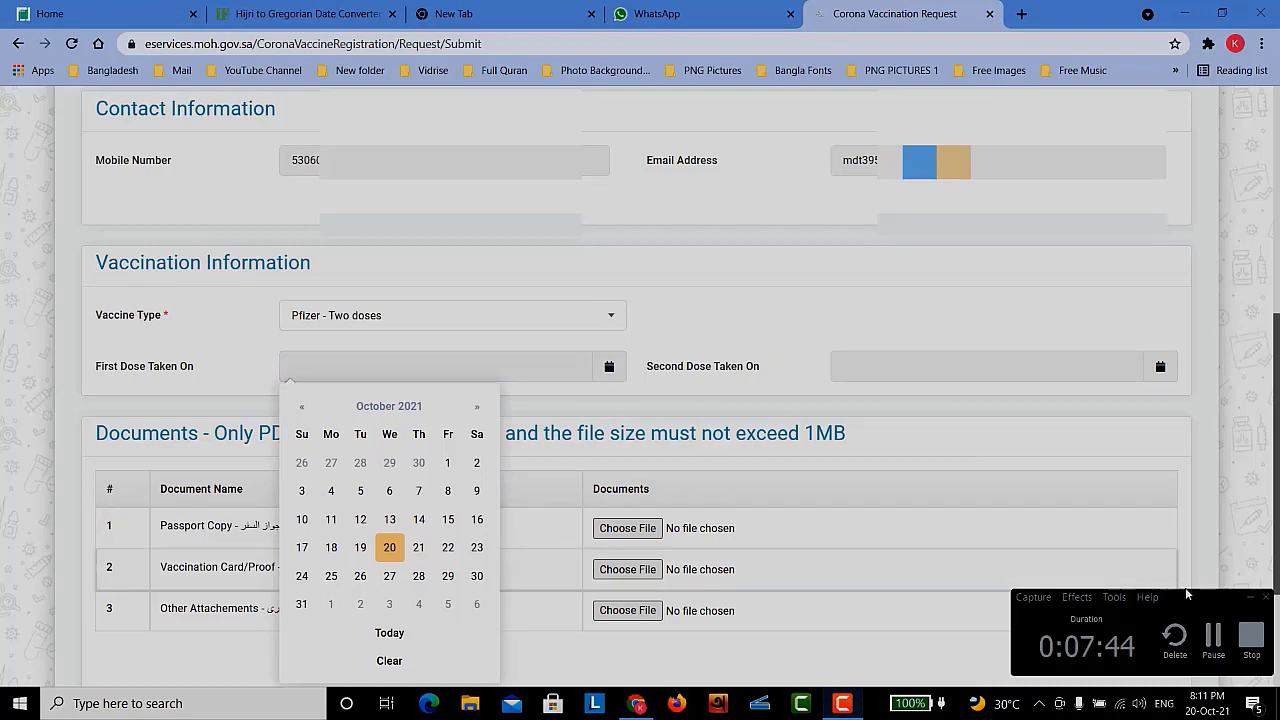
click(1251, 598)
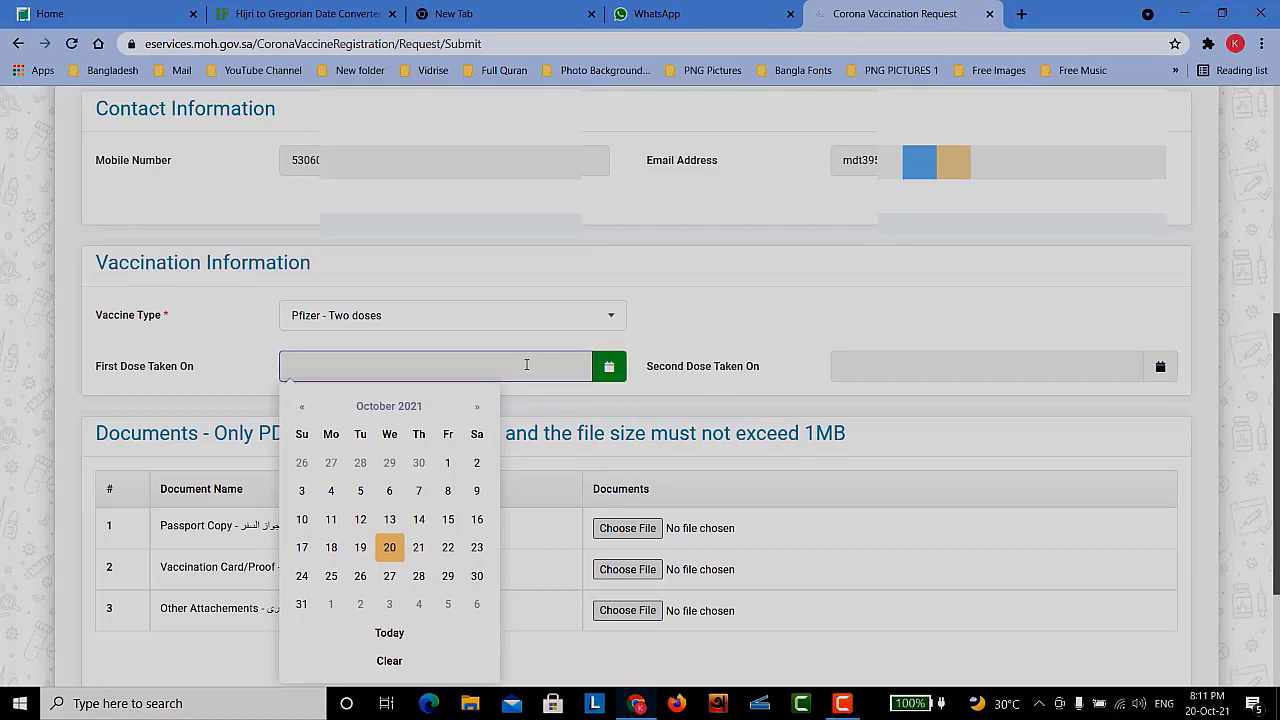
click(768, 322)
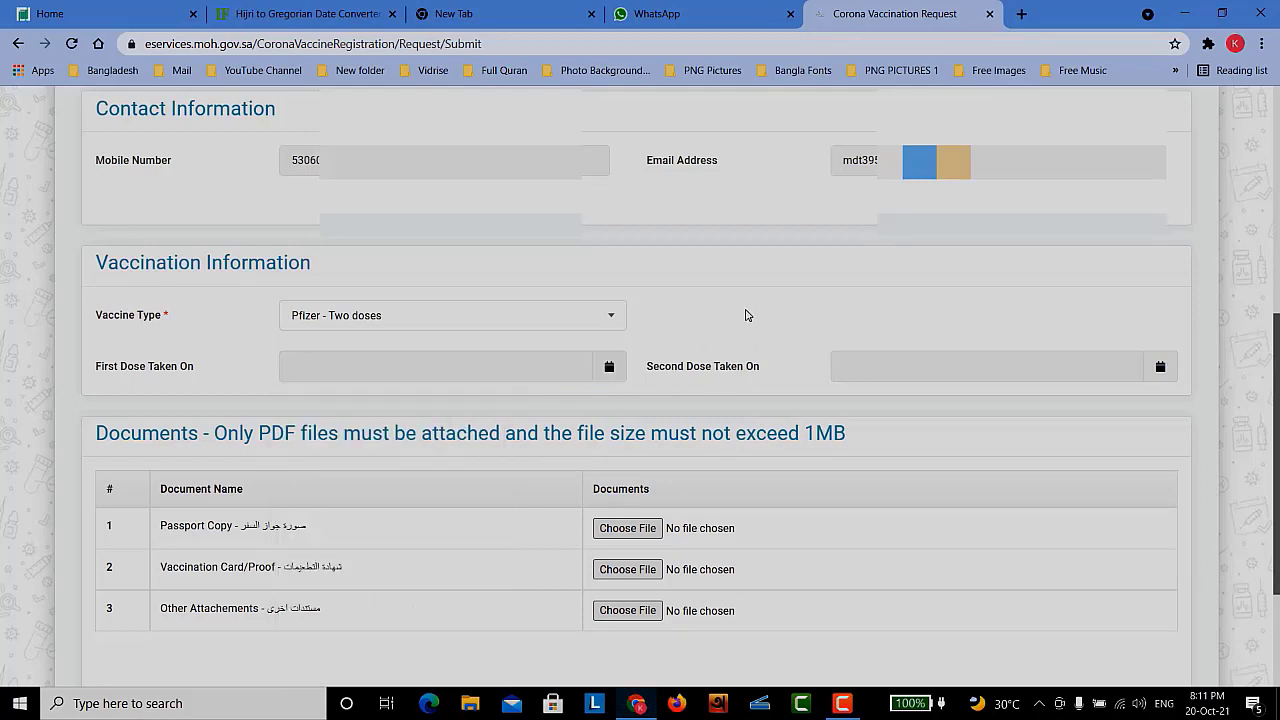
click(481, 371)
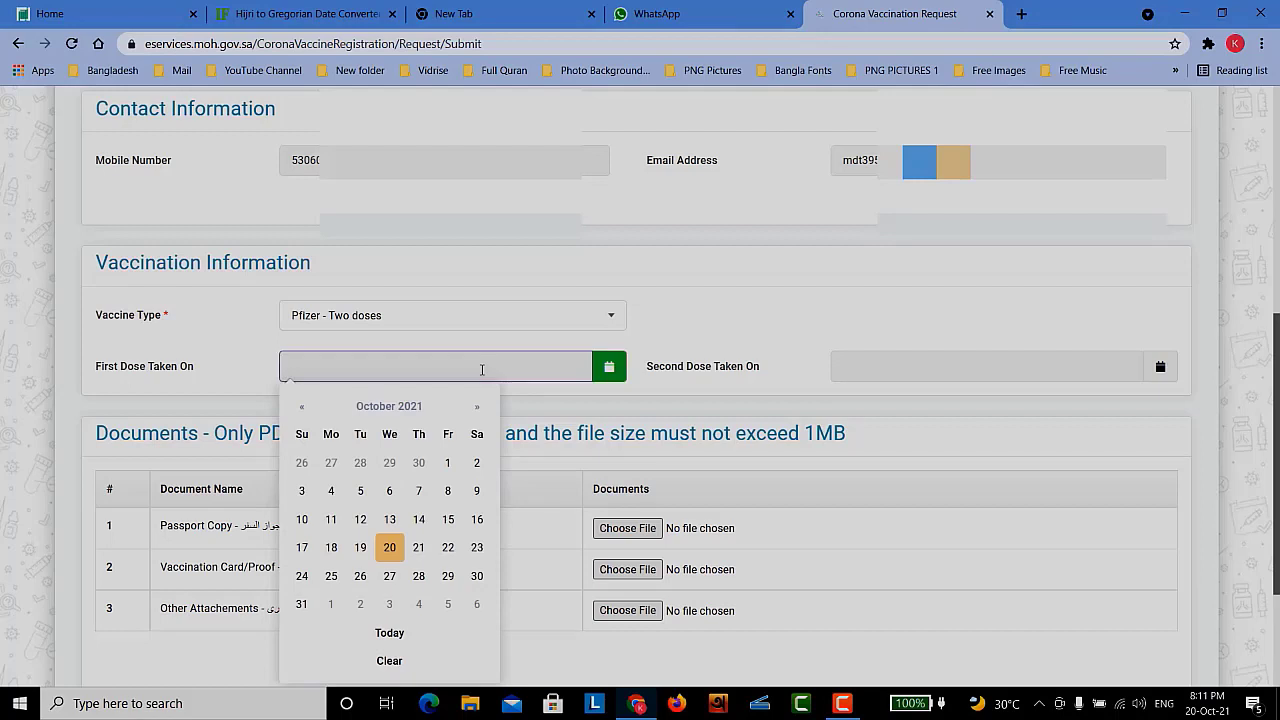
click(842, 705)
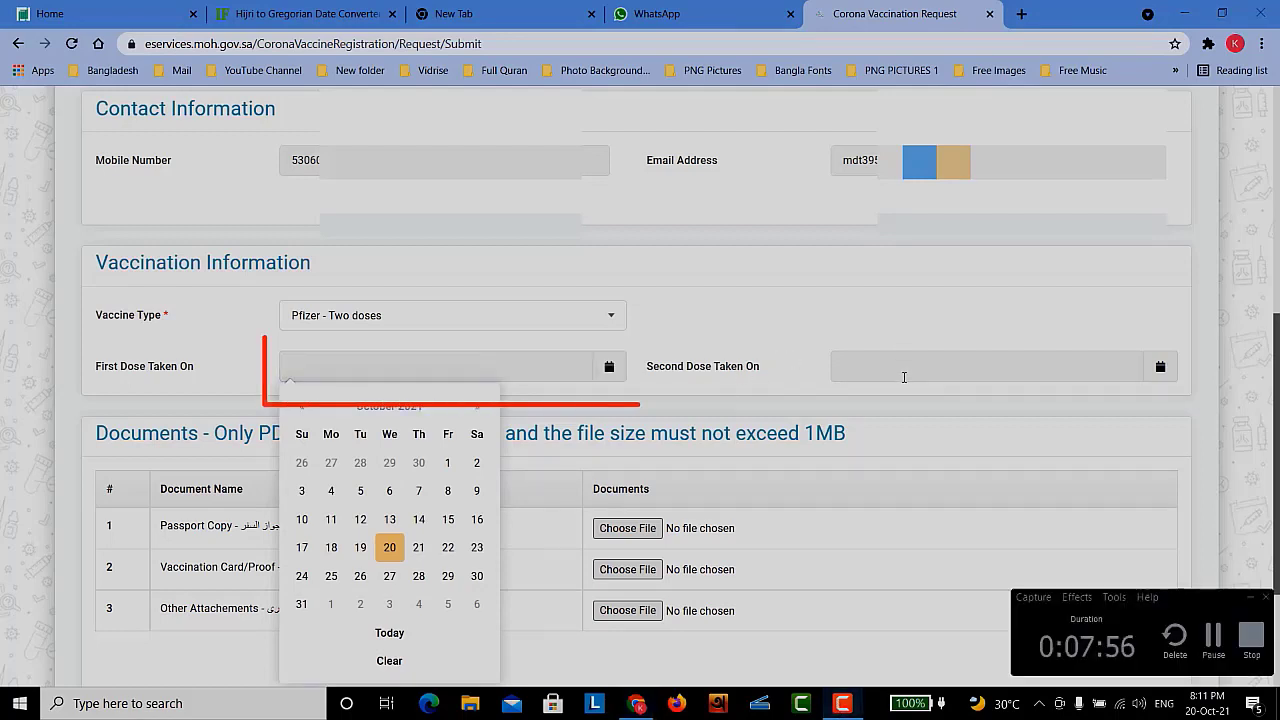
click(904, 373)
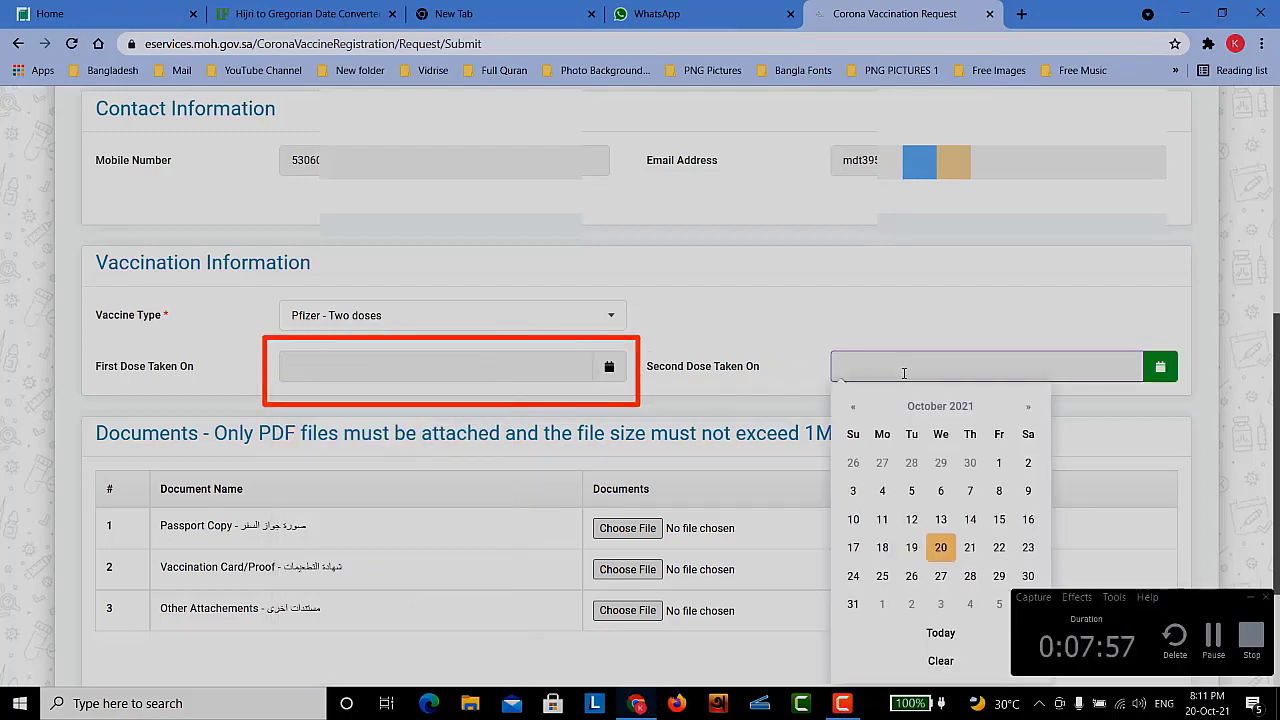
click(449, 374)
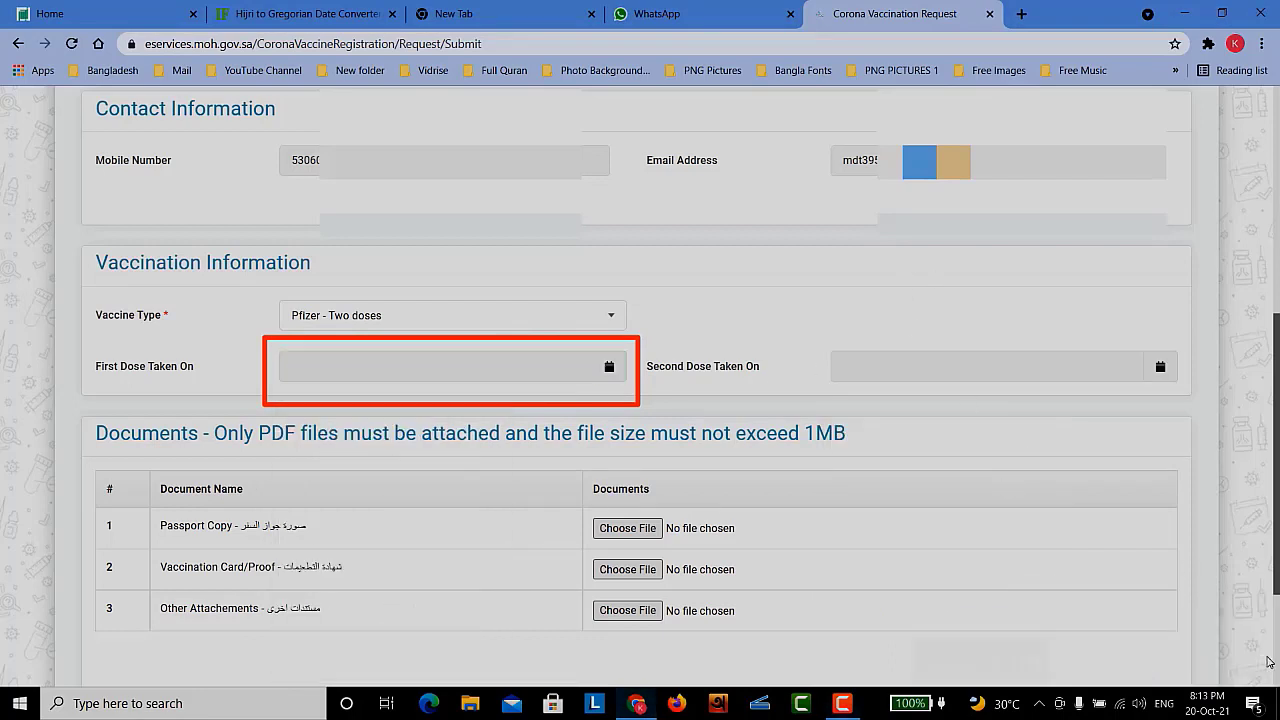
click(534, 368)
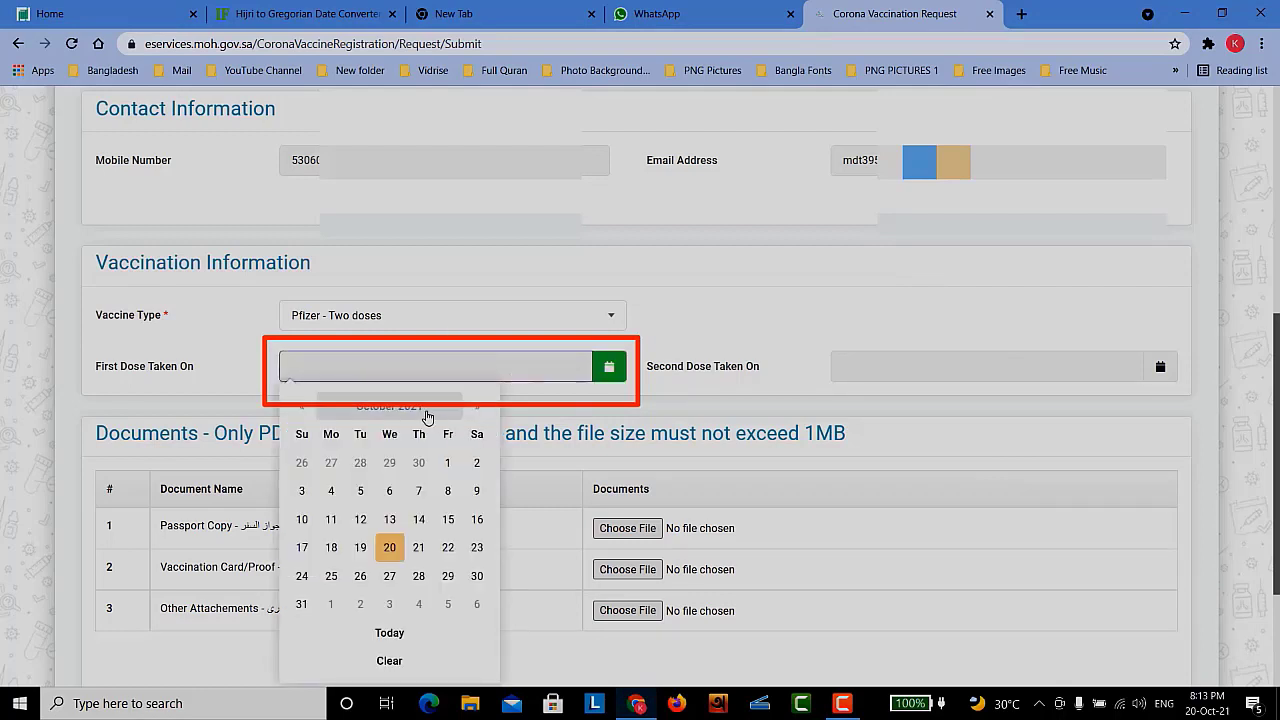
click(304, 408)
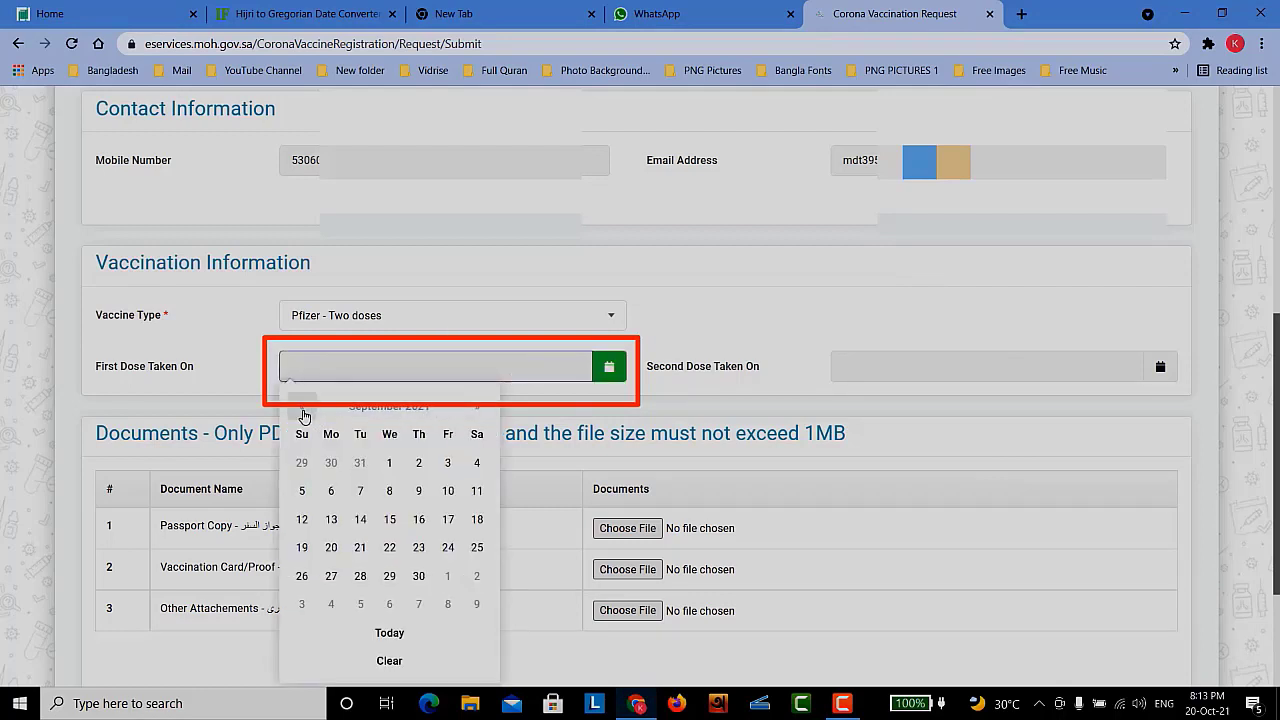
click(305, 414)
click(305, 414)
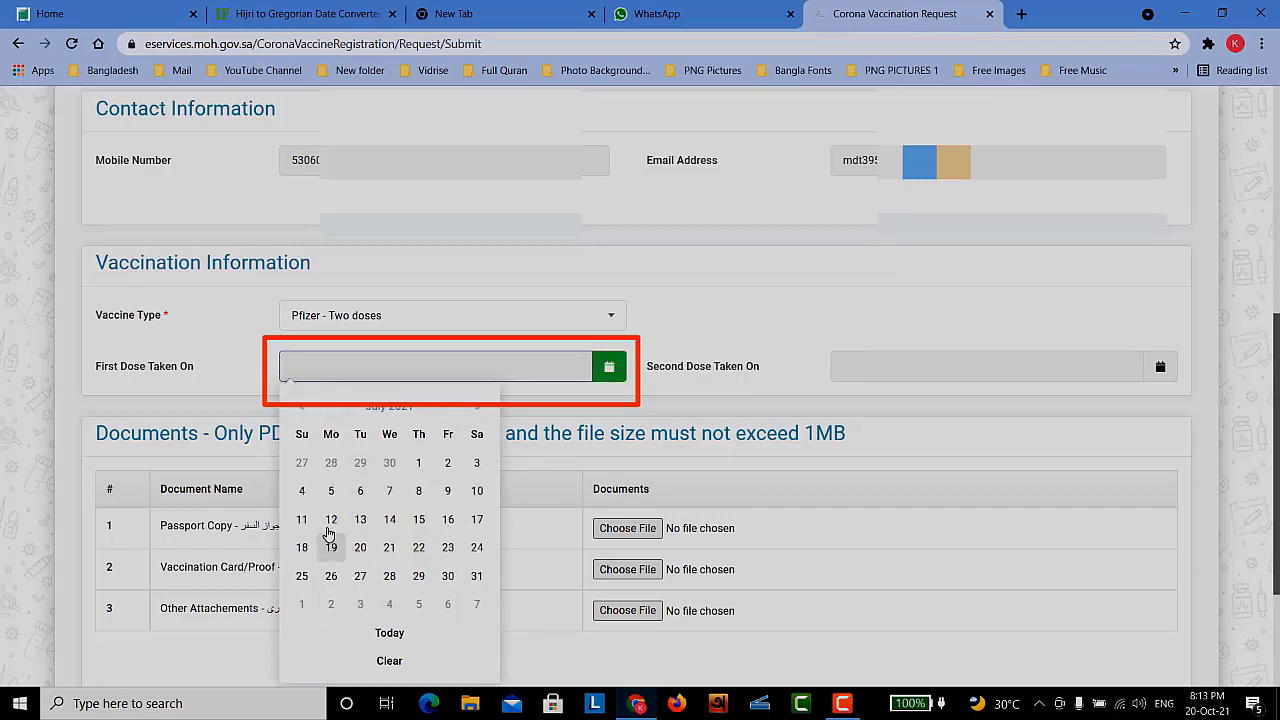
click(476, 491)
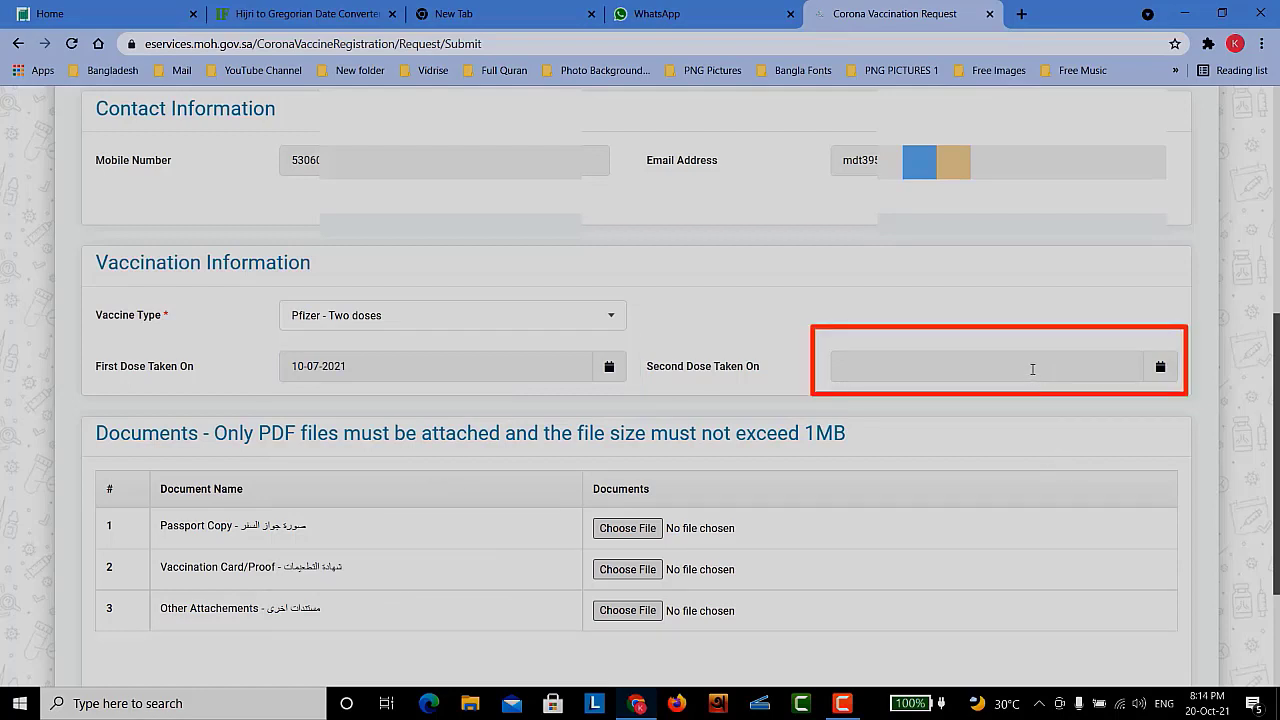
click(1032, 369)
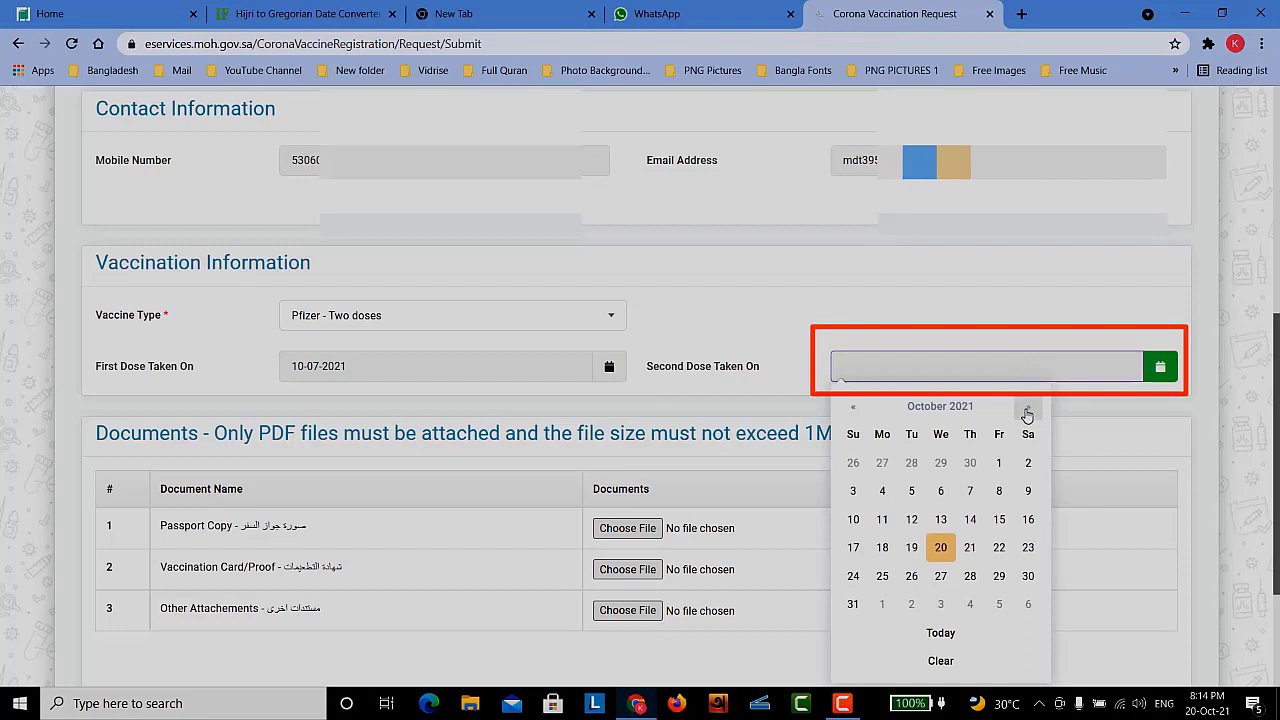
click(852, 410)
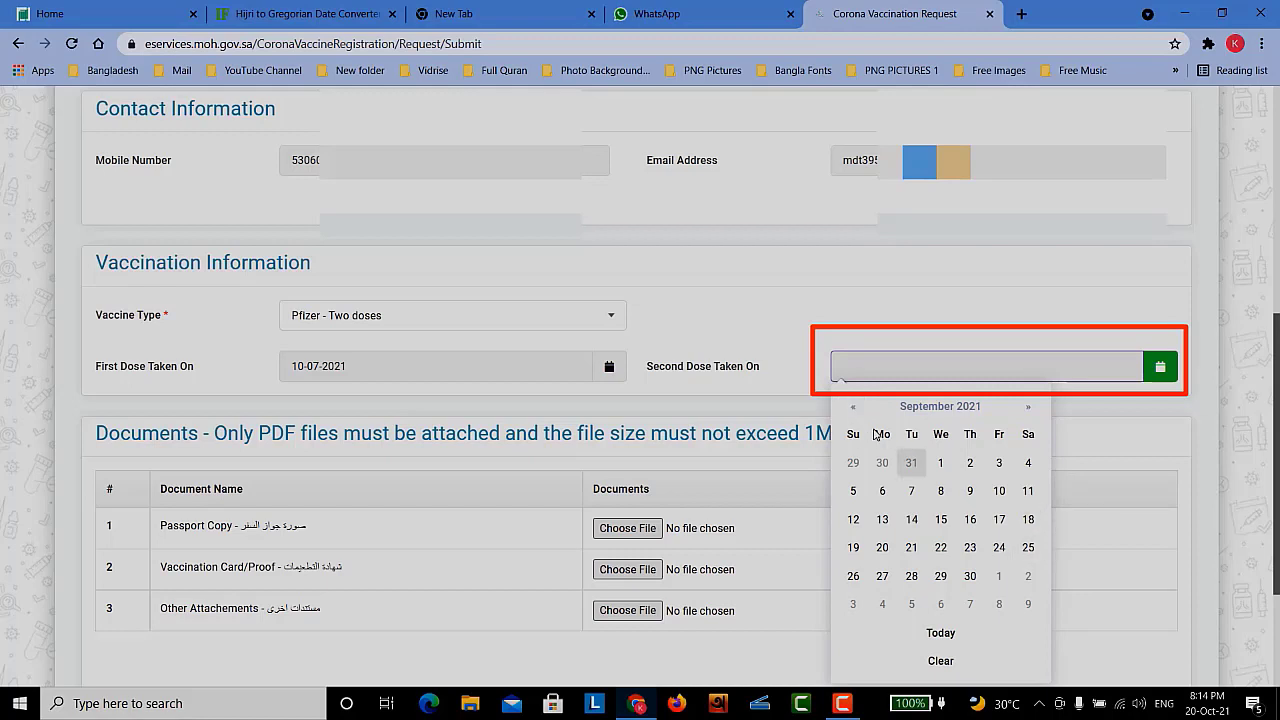
click(853, 407)
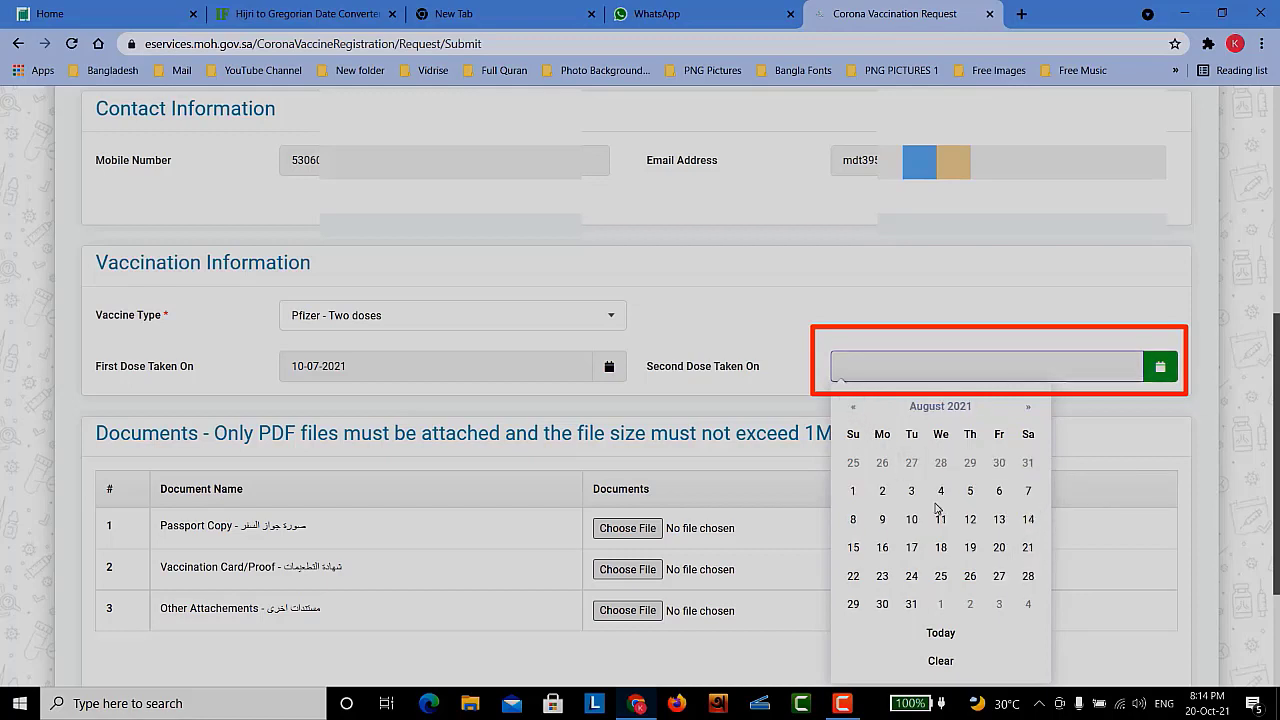
click(881, 520)
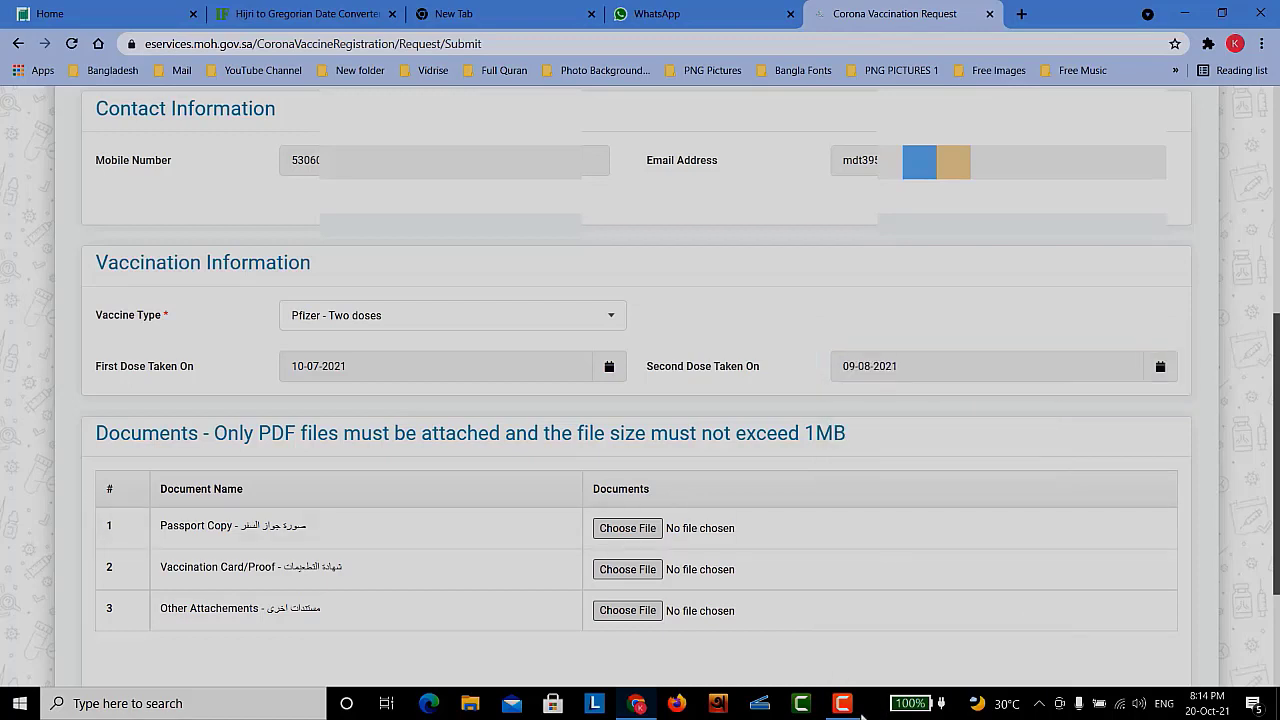
click(846, 705)
click(1212, 648)
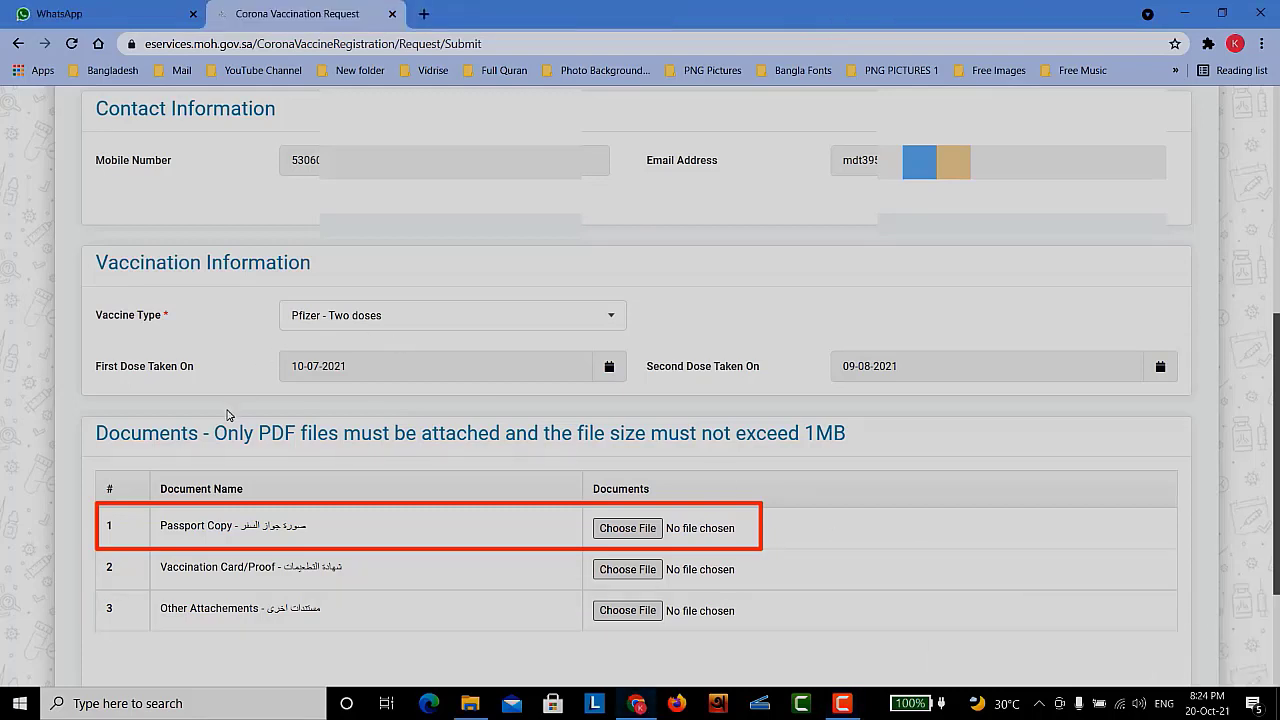
Attach Pass.pdf from Downloads as the Passport Copy.
click(632, 533)
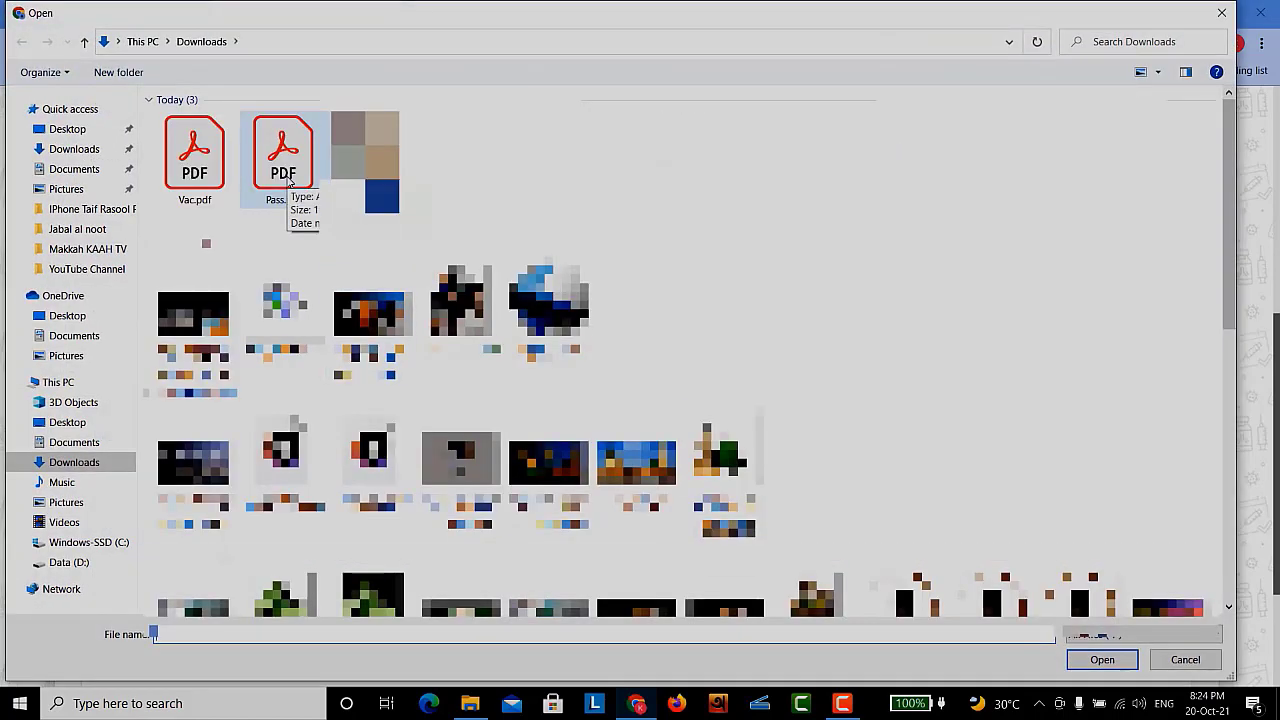
click(288, 180)
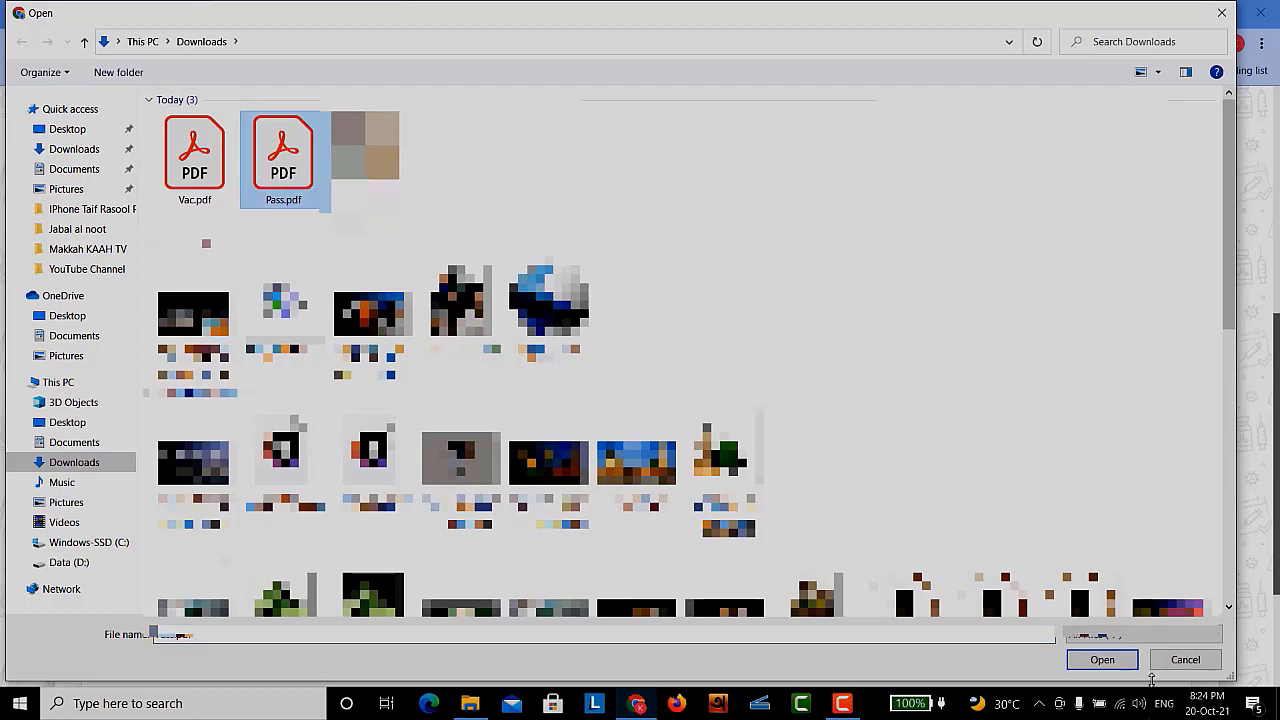
click(1102, 660)
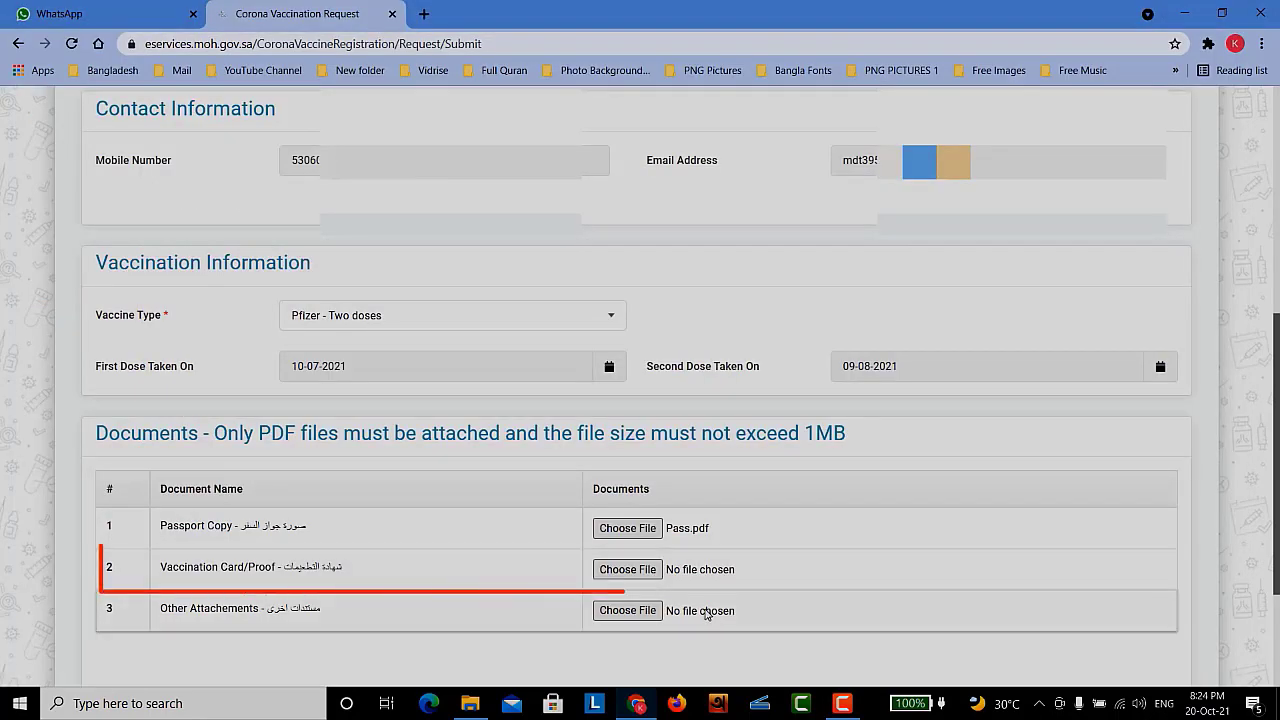
Attach Vac.pdf from Downloads as the Vaccination Card/Proof.
click(640, 577)
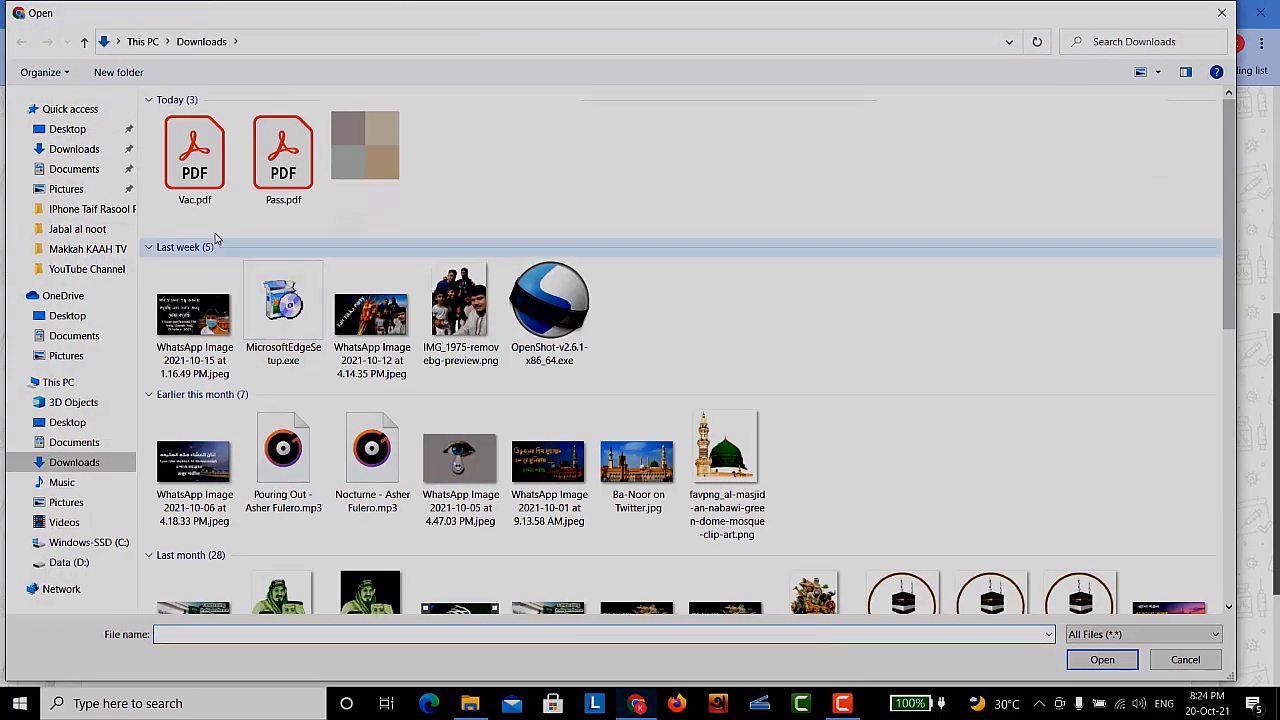
click(195, 158)
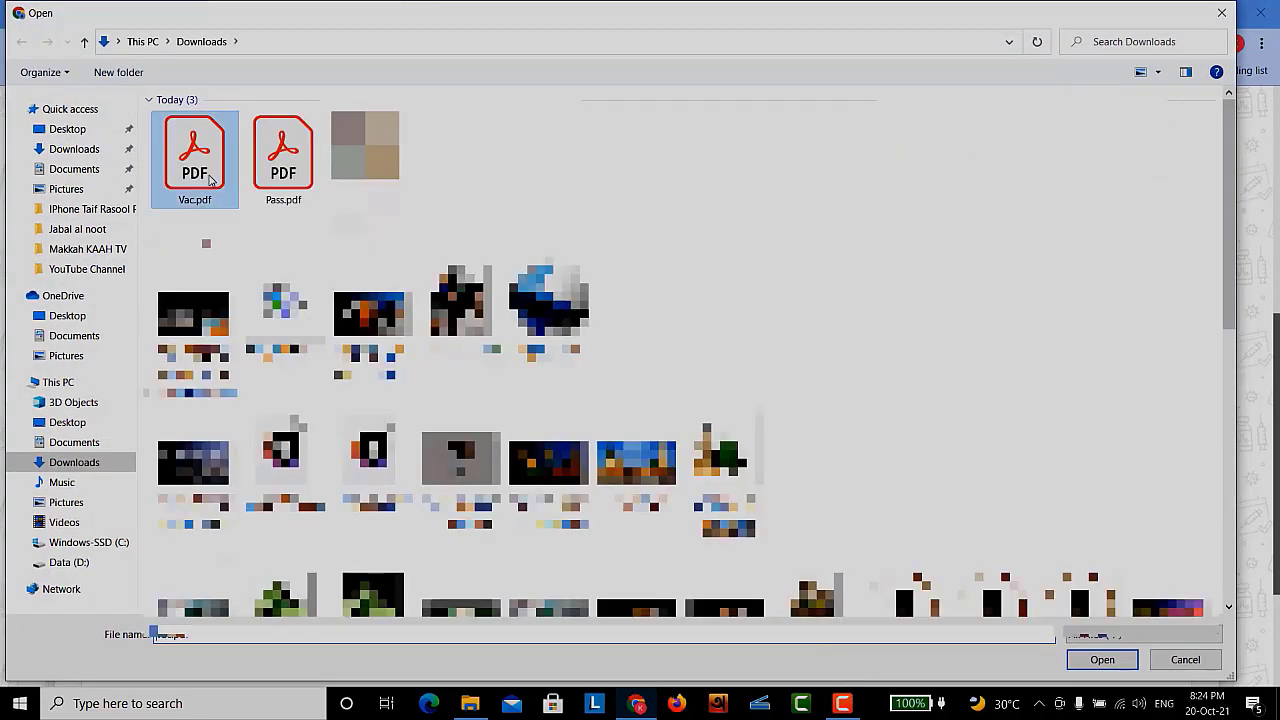
click(1101, 660)
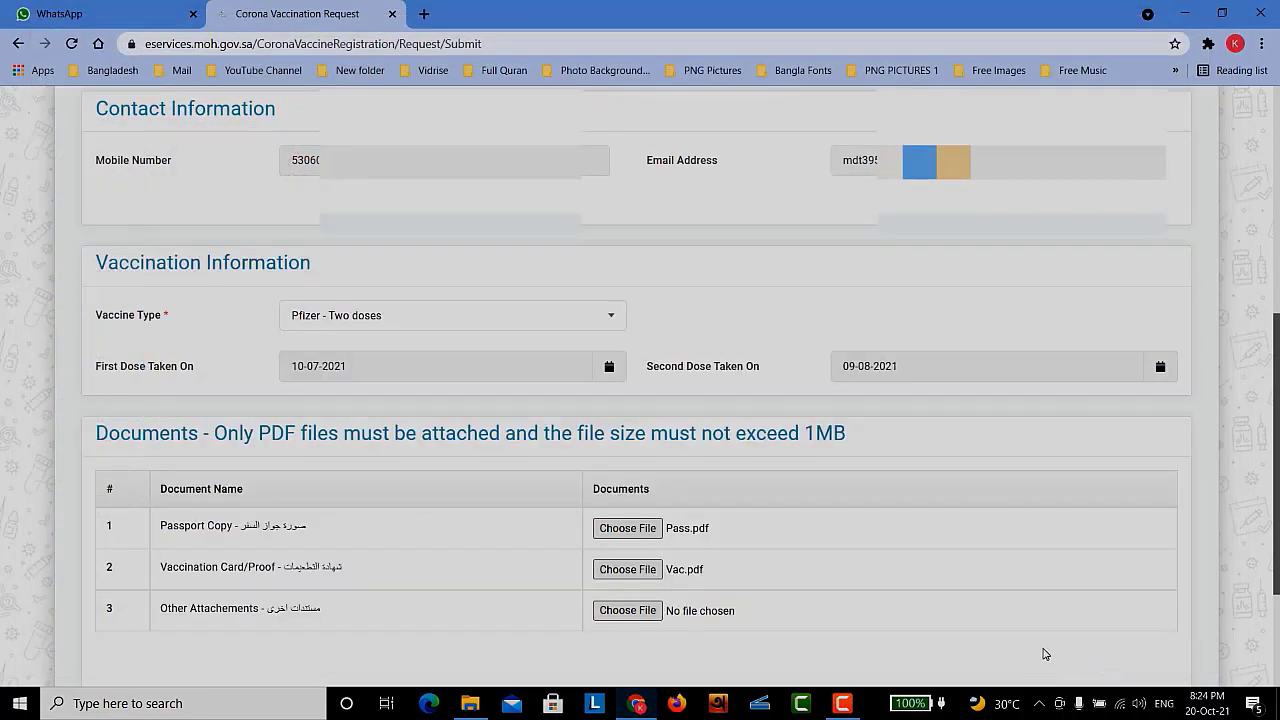
Tick the 'I take responsibility' declaration and submit the vaccination request.
scroll(924, 588, down, 2)
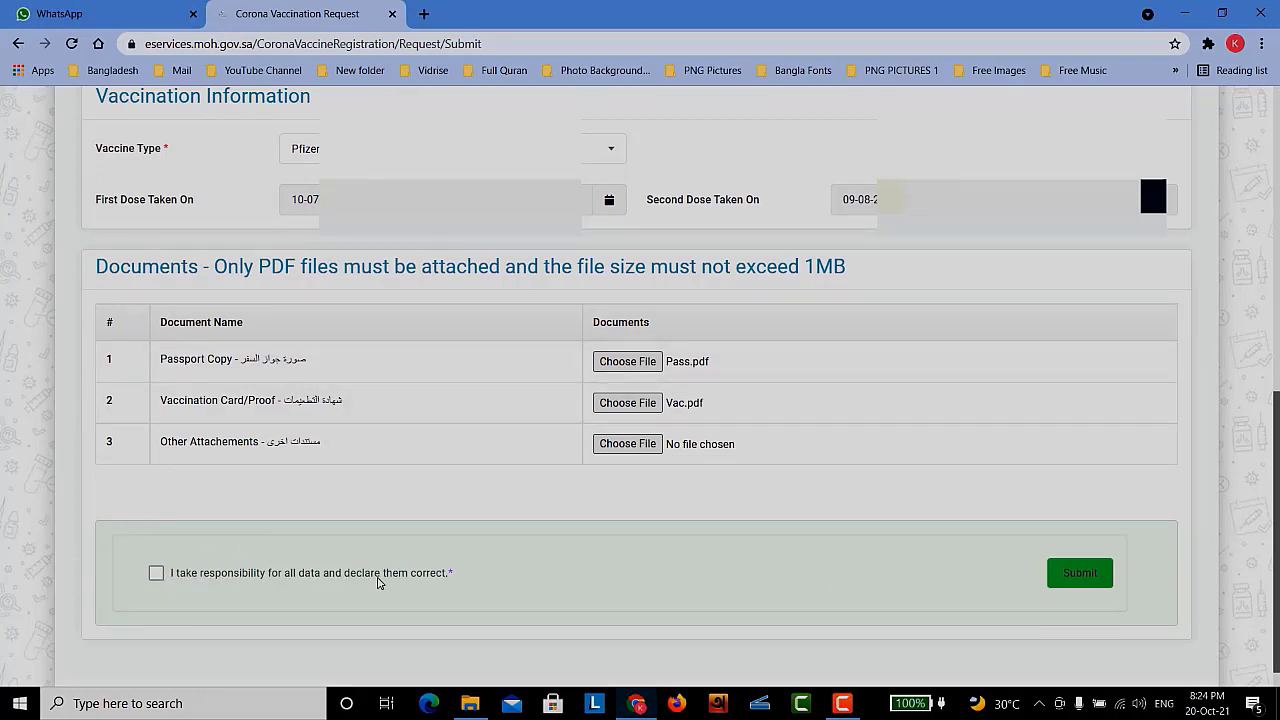
click(157, 575)
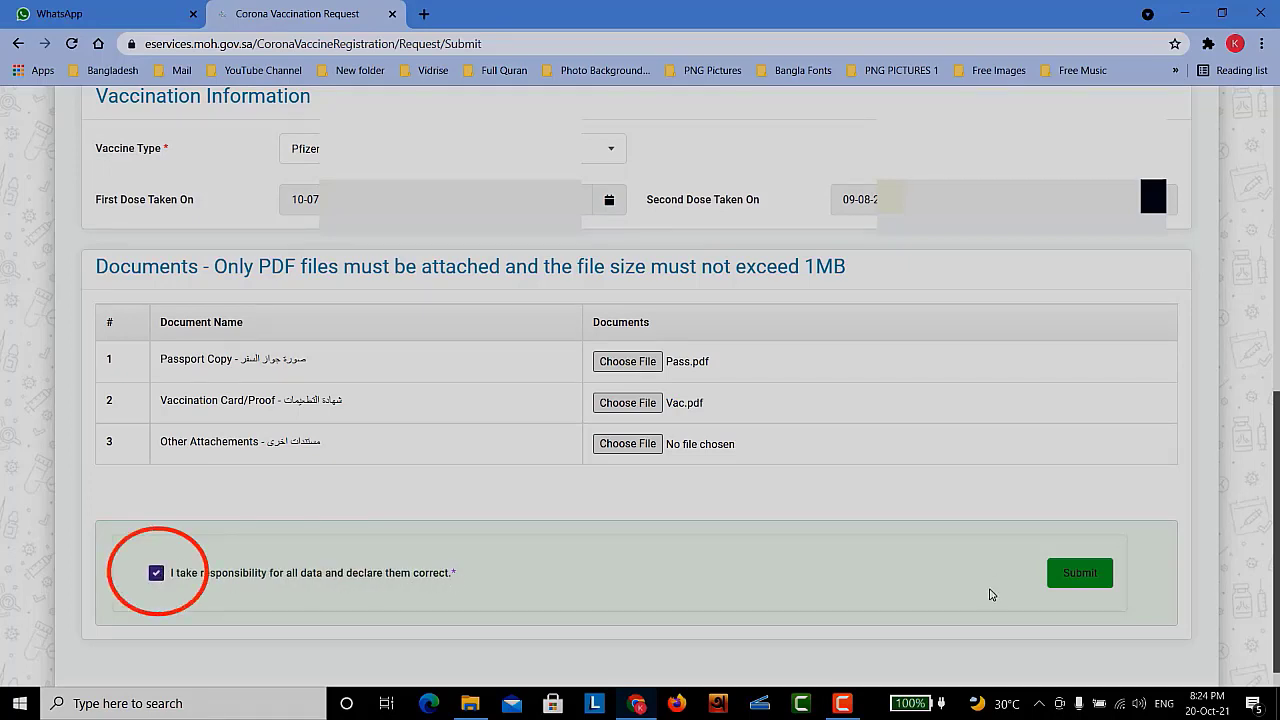
scroll(990, 594, up, 5)
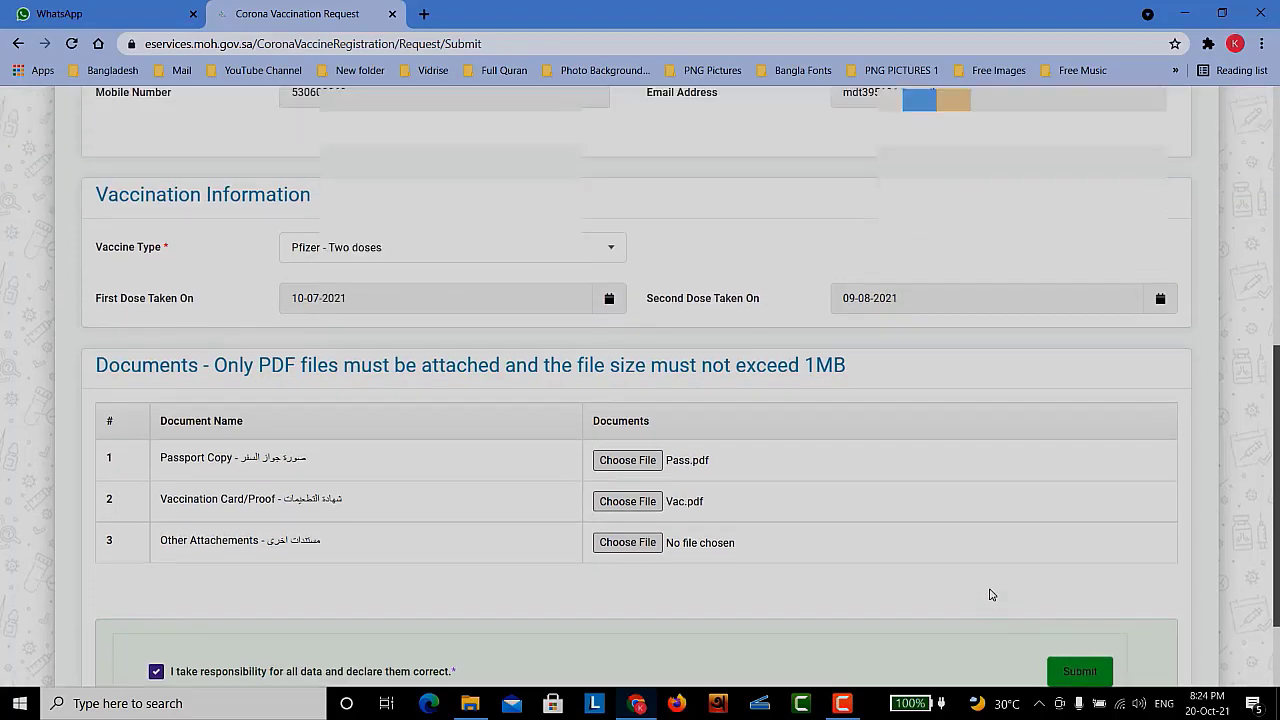
scroll(990, 594, down, 5)
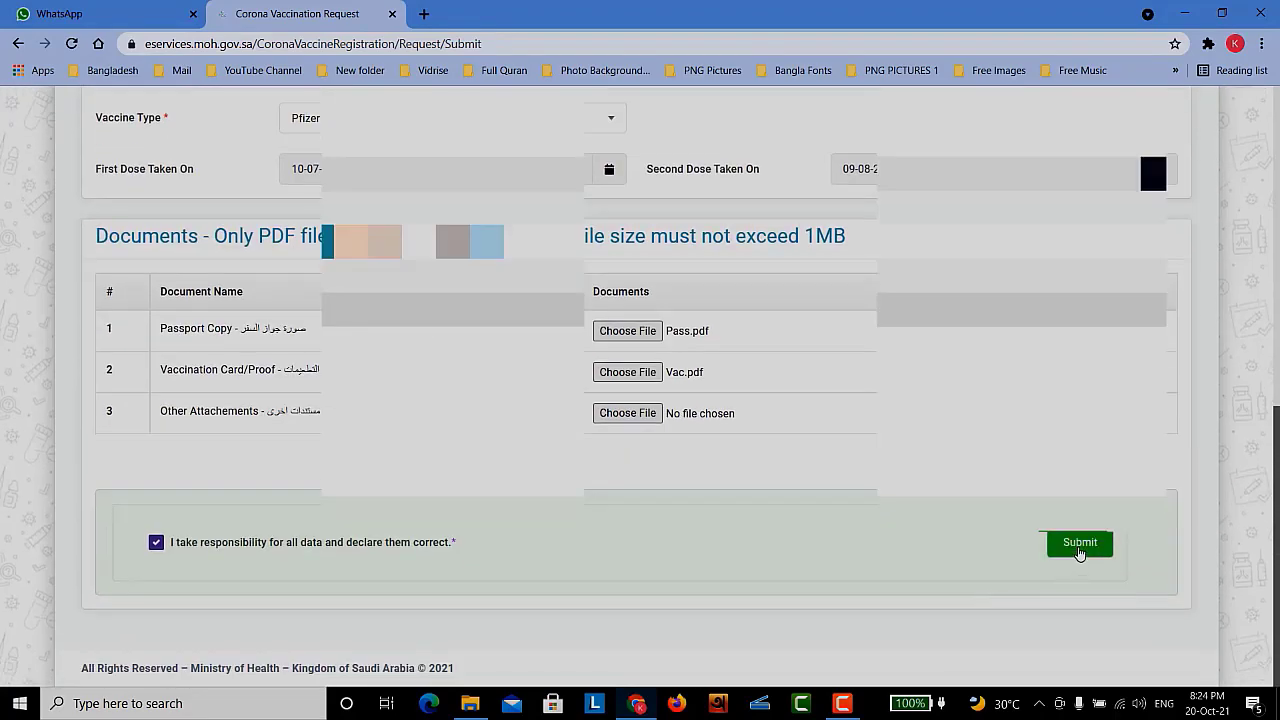
click(1079, 546)
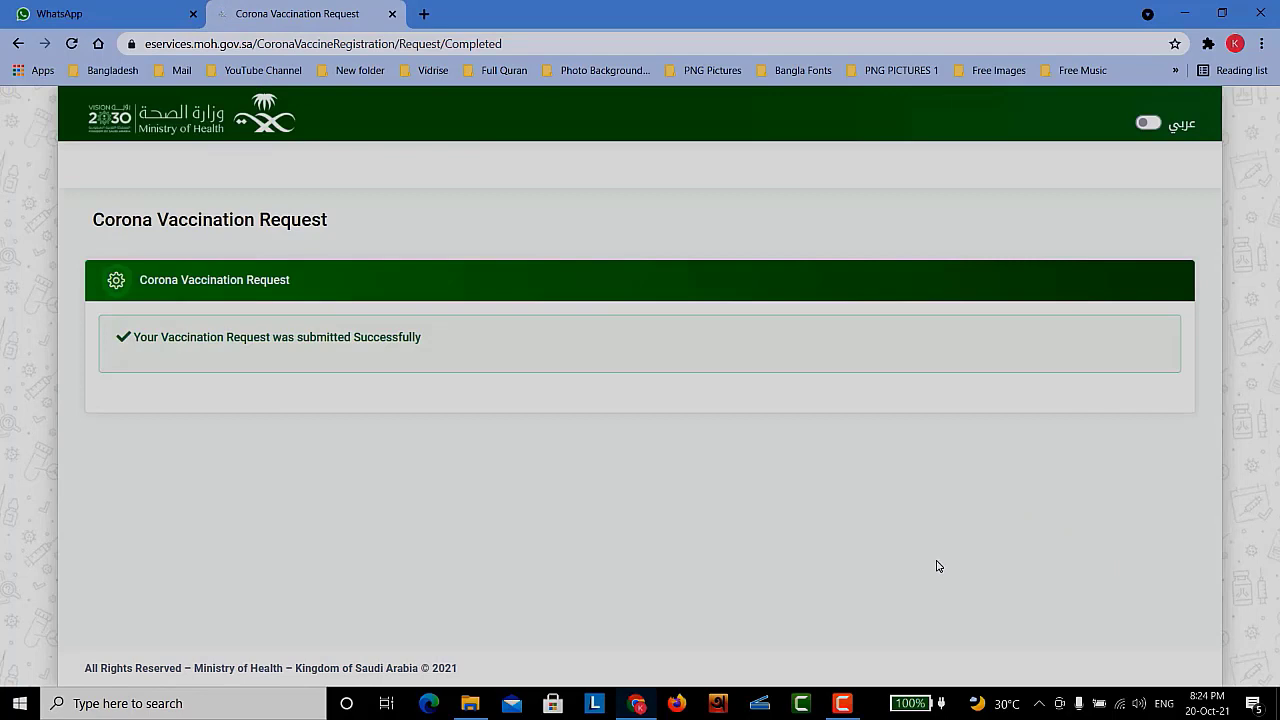
click(849, 706)
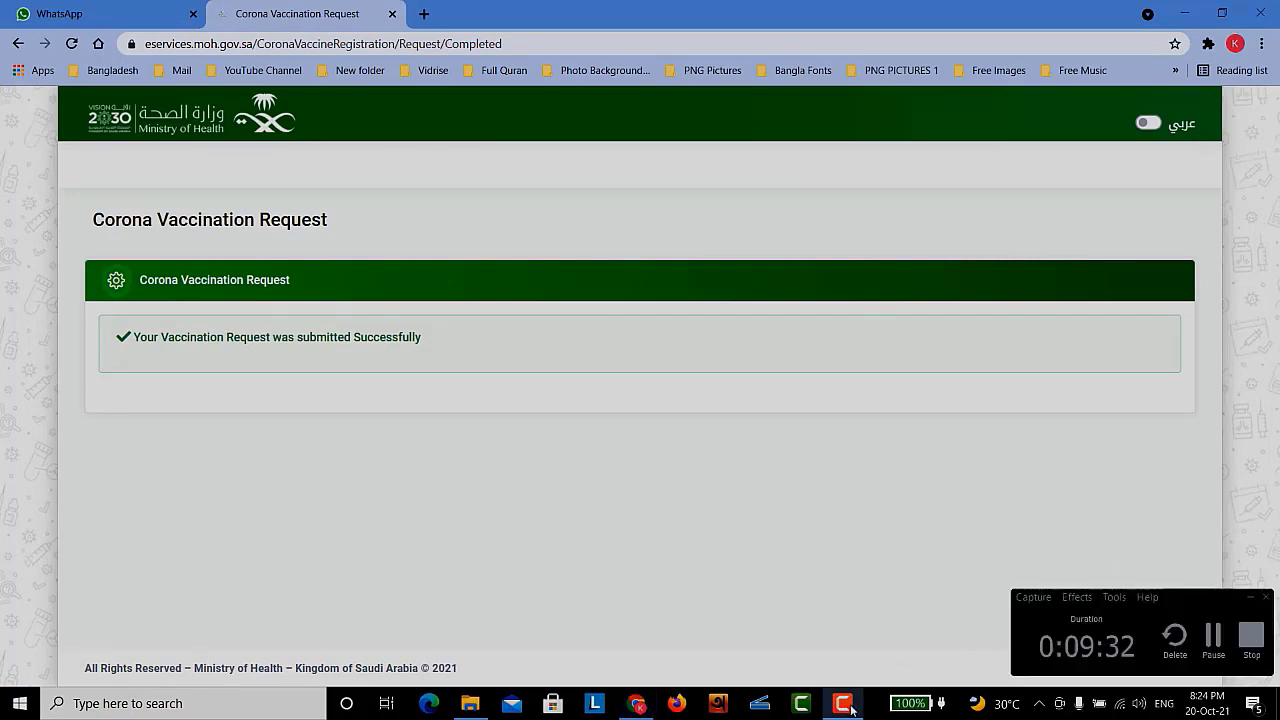